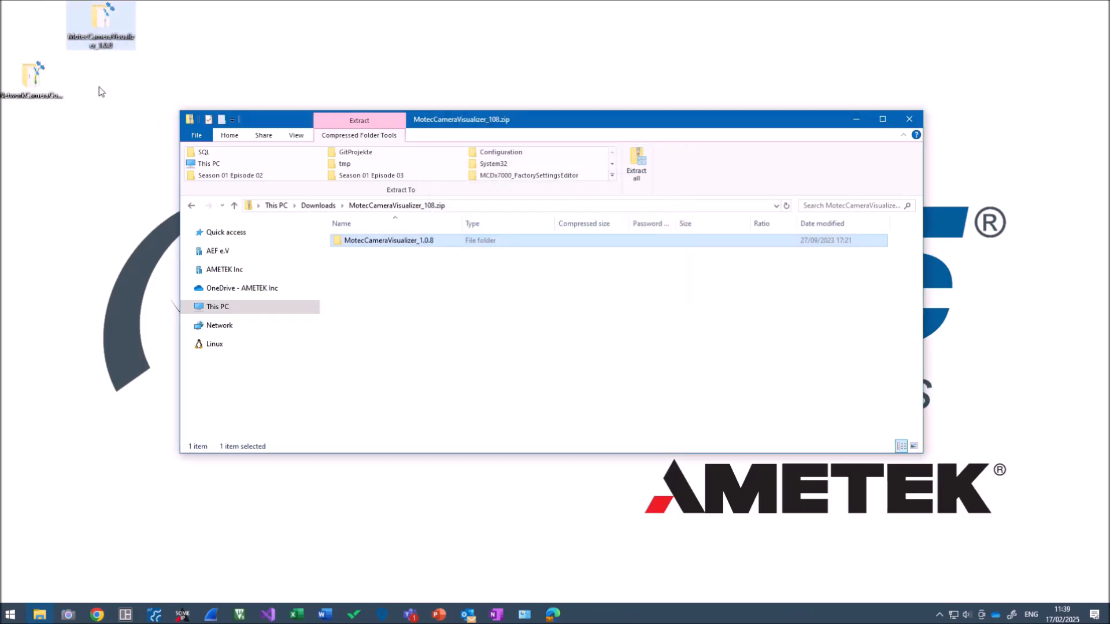
Close the zip window, open the MotecCameraVisualizer_1.0.8 folder and launch MotecCameraVisualizer.exe
left_click(909, 119)
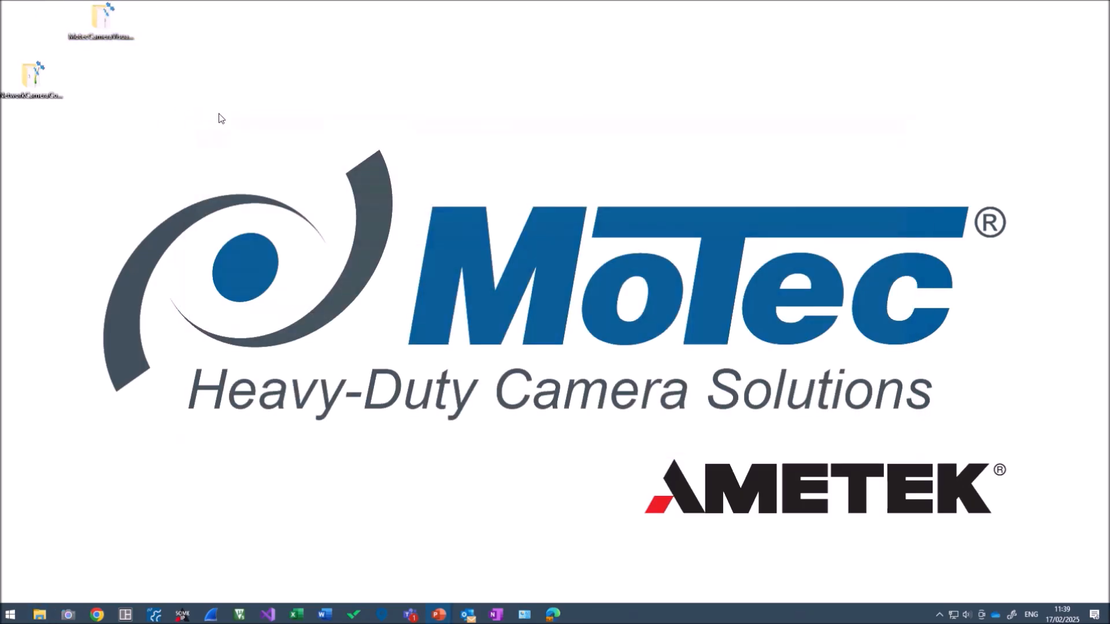
left_click_drag(35, 75, 34, 21)
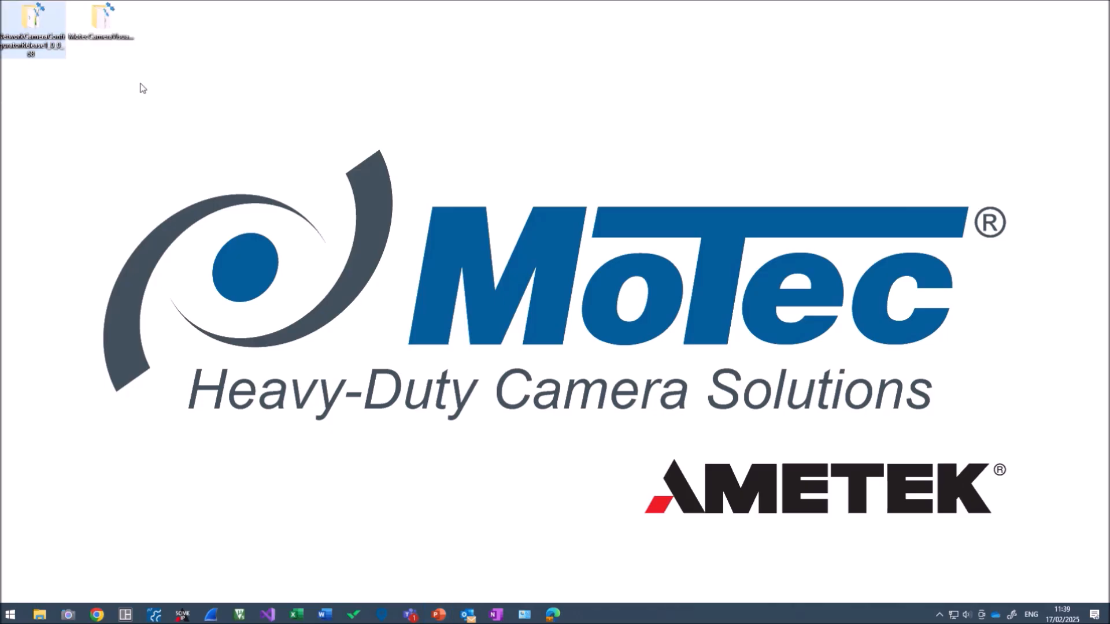
double_click(97, 36)
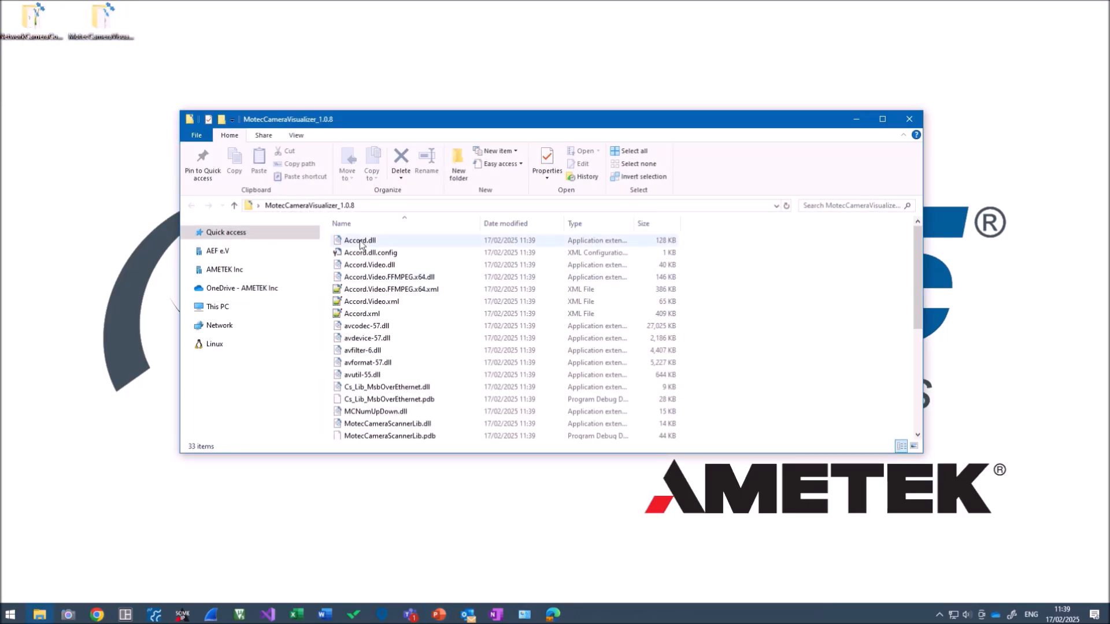
scroll(376, 284, "down", 5)
scroll(405, 289, "up", 1)
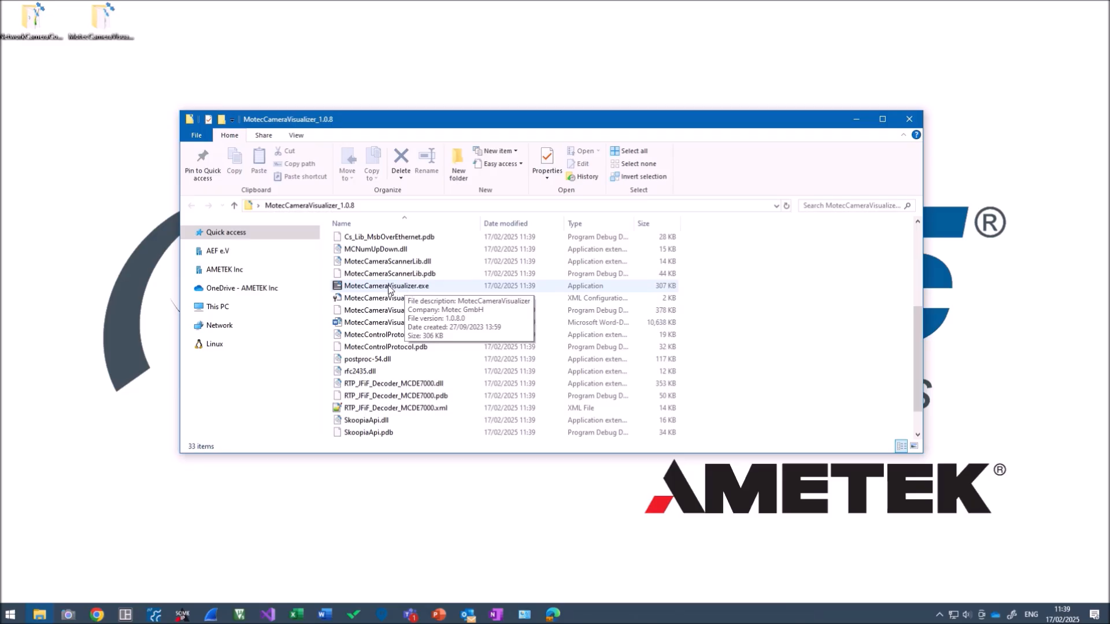
double_click(386, 287)
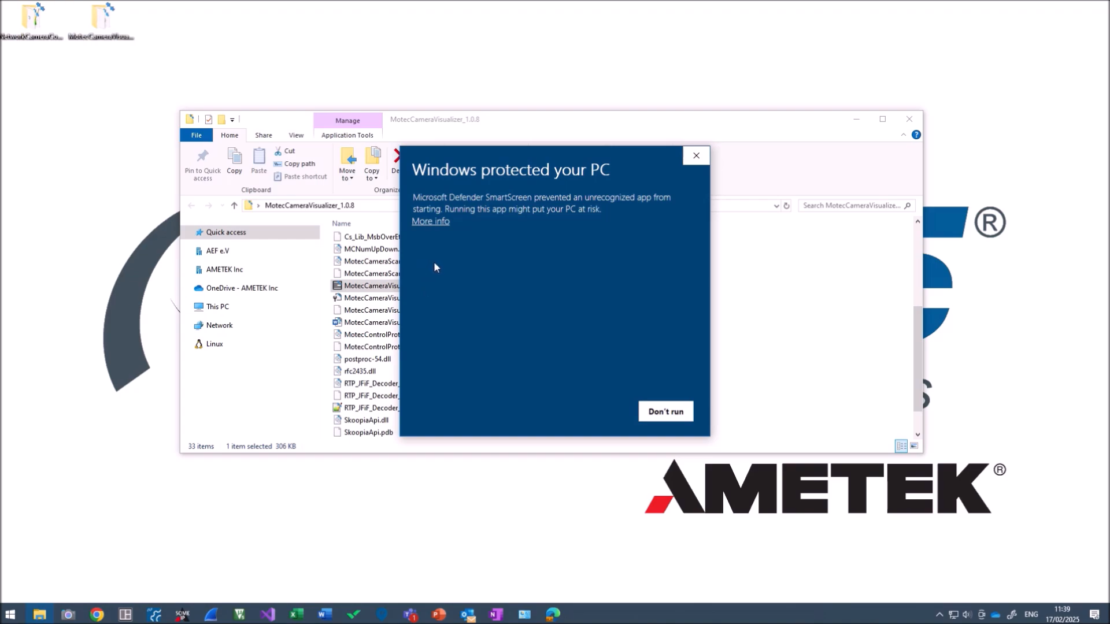
Run the unrecognised MotecCameraVisualizer app anyway and allow it through the firewall, including public networks
left_click(426, 225)
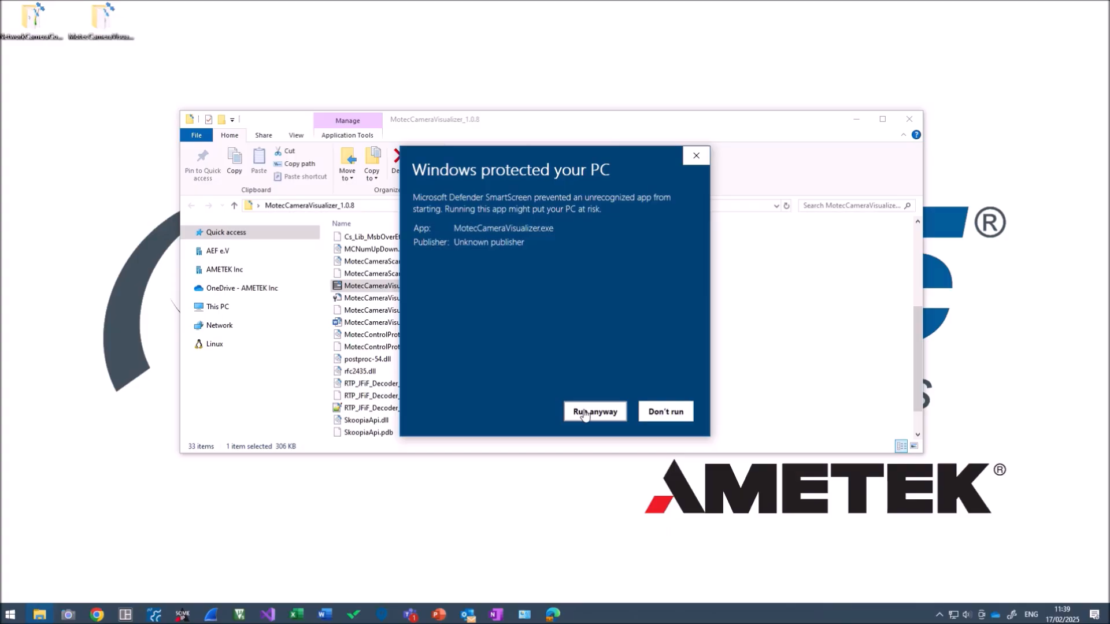
left_click(585, 413)
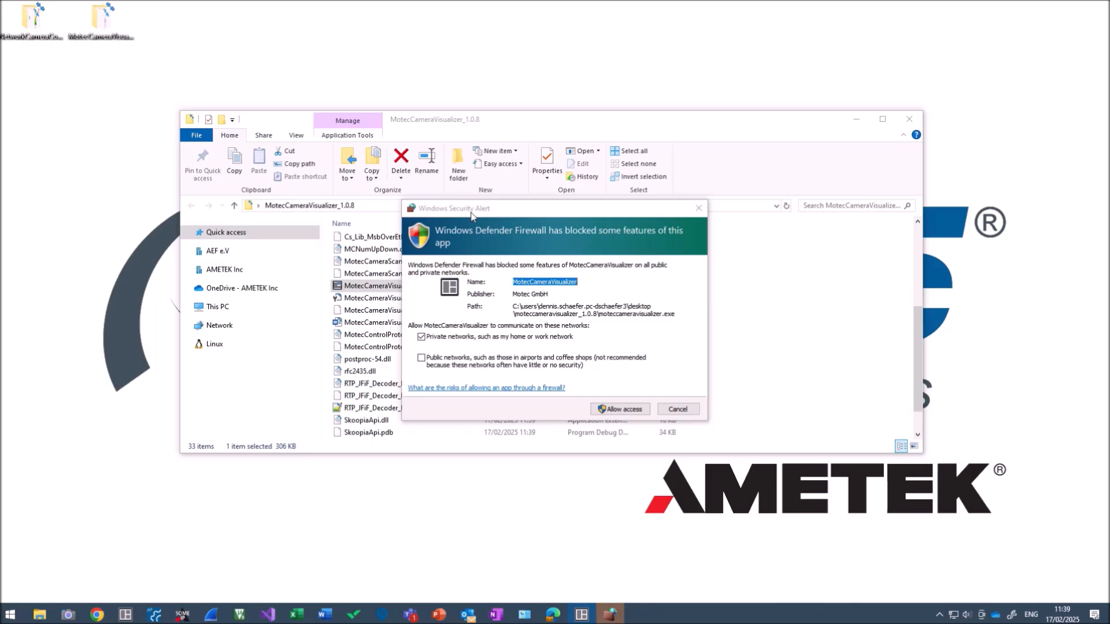
left_click(422, 359)
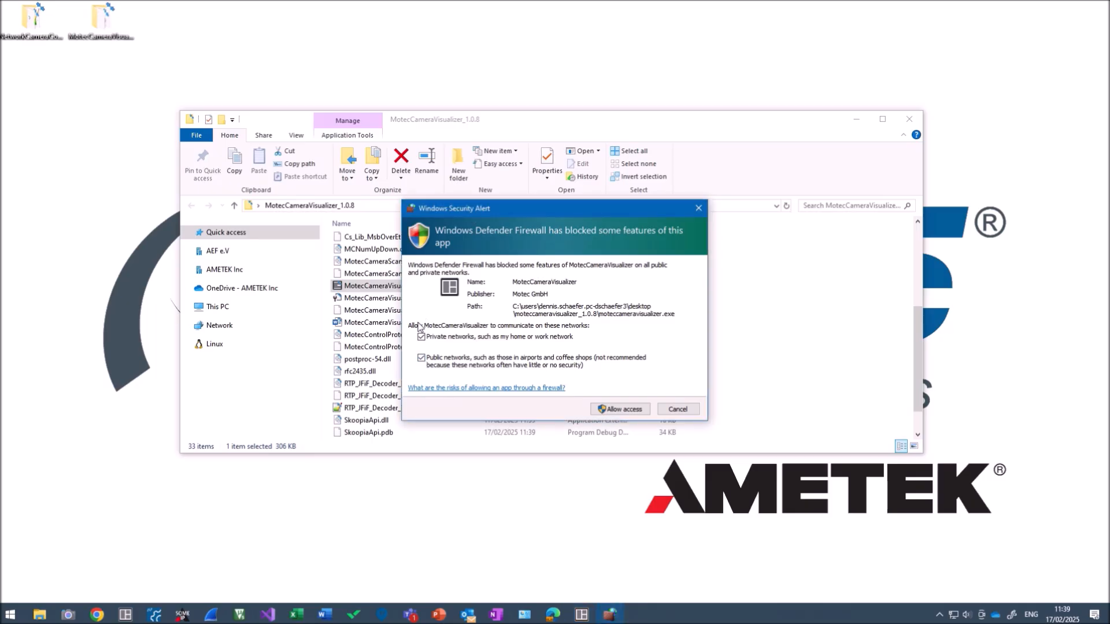
left_click(616, 410)
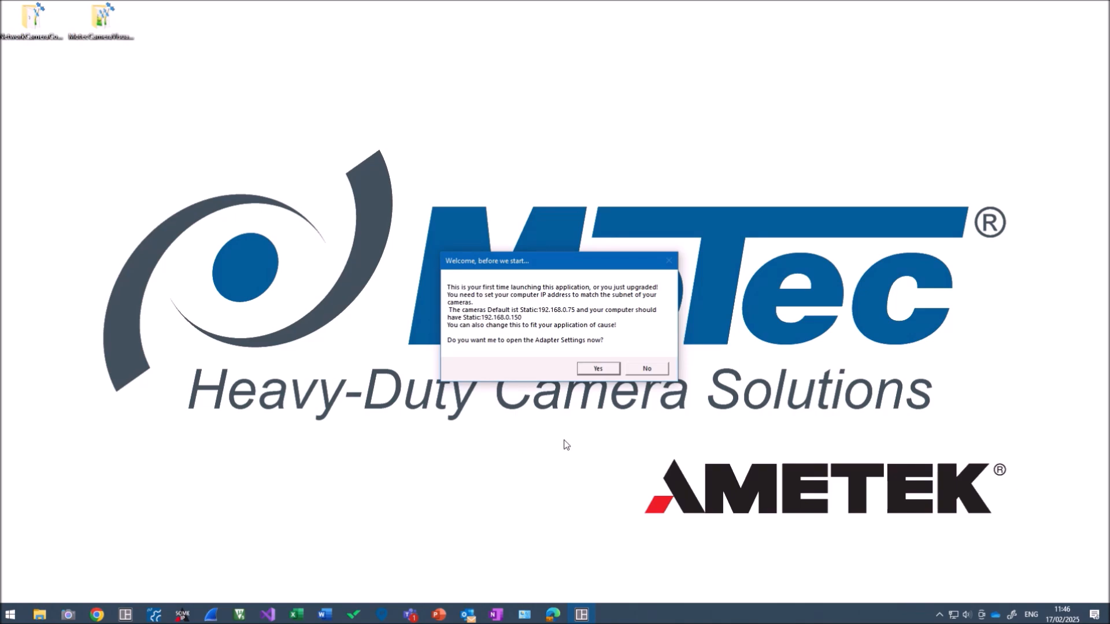
Decline opening the adapter settings and accept the licence agreement
left_click(646, 370)
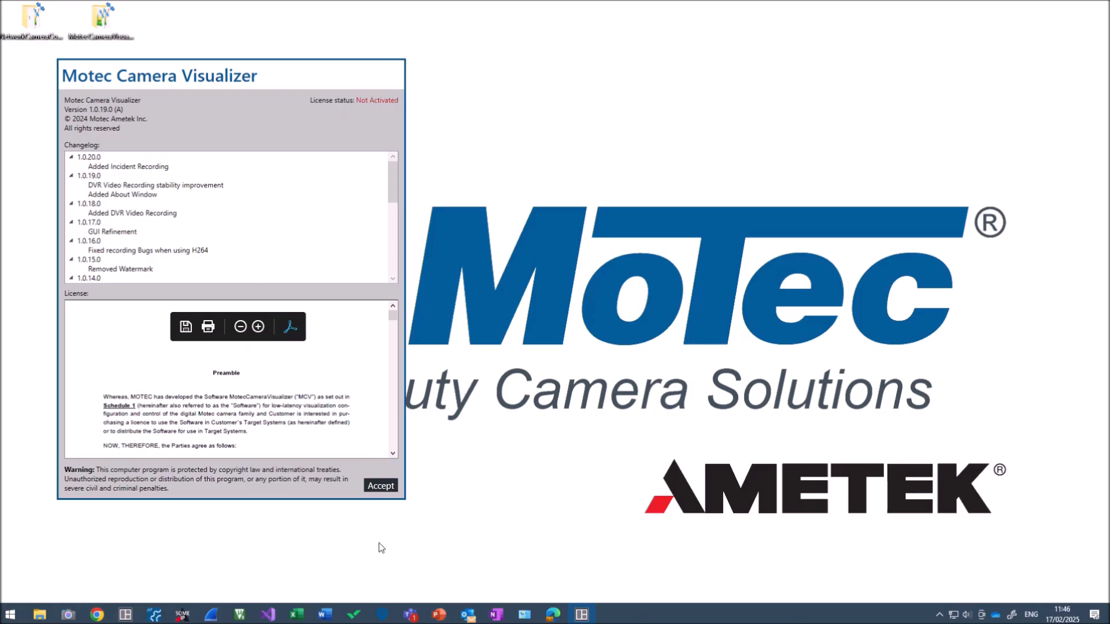
left_click(381, 486)
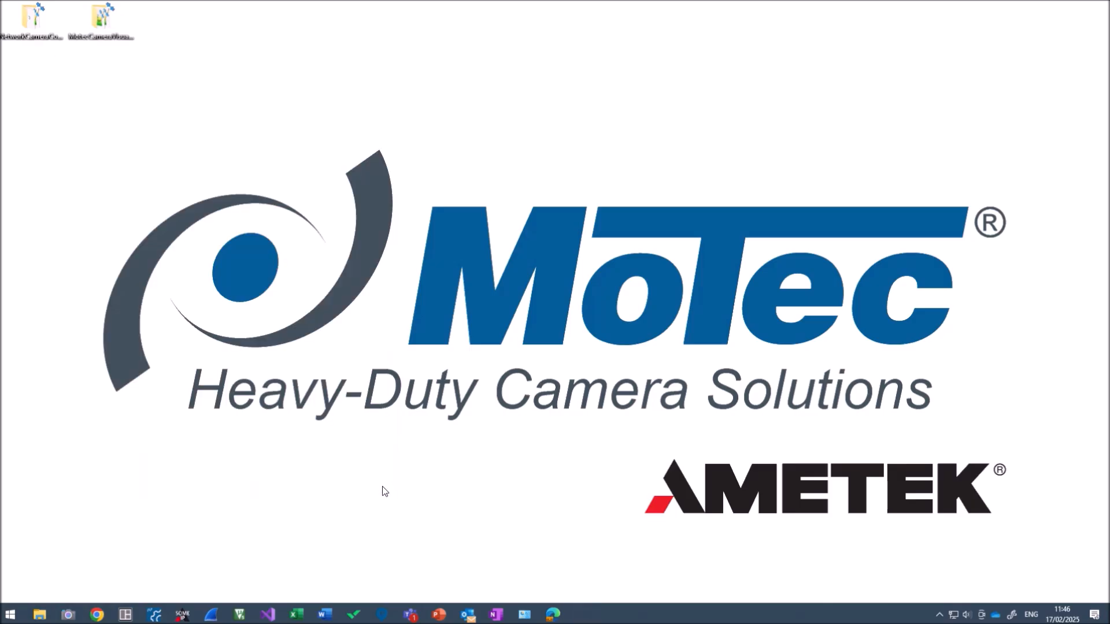
Maximize the Motec Camera Visualizer main window to fill the whole screen
left_click_drag(431, 8, 578, 0)
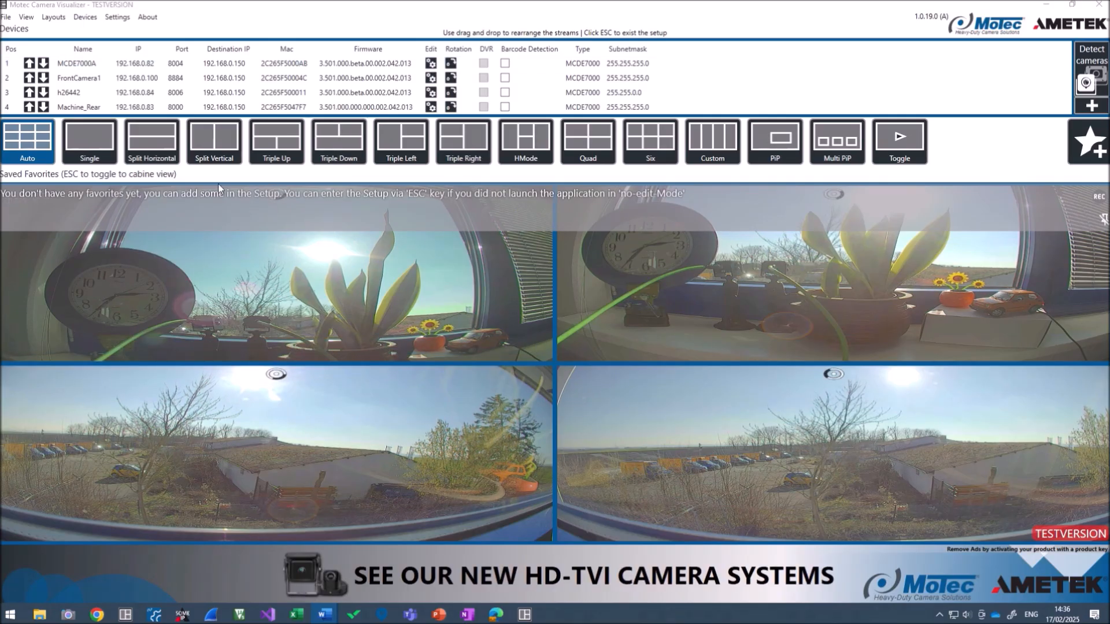
Cycle through Split Vertical, Triple Up, Quad, Custom (4 then 3 columns) and PiP, ending on Split Vertical
left_click(209, 144)
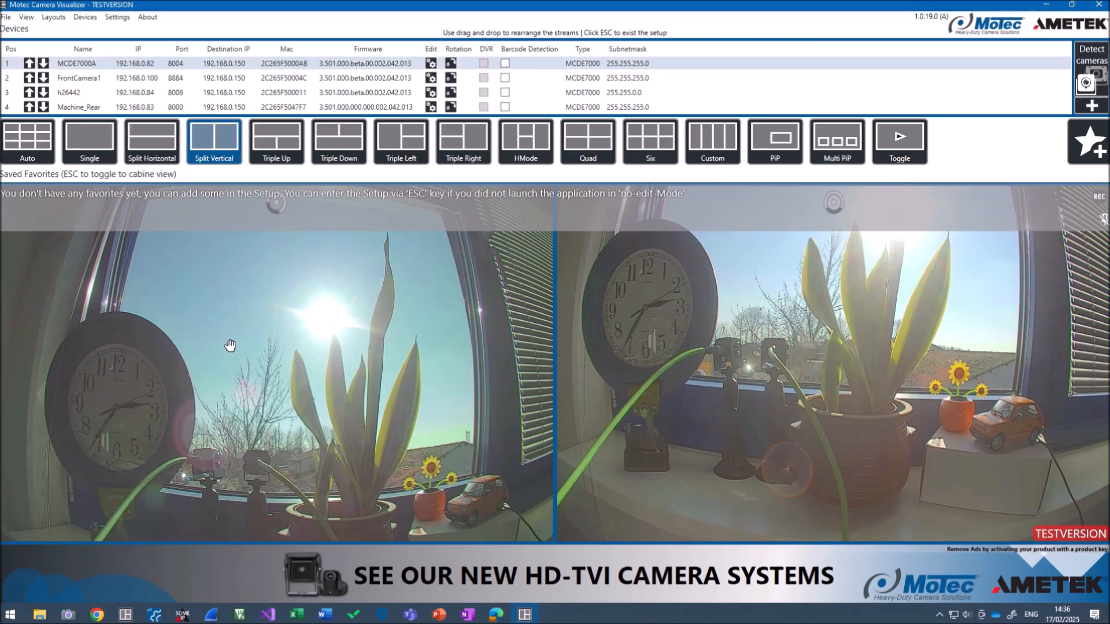
left_click(276, 142)
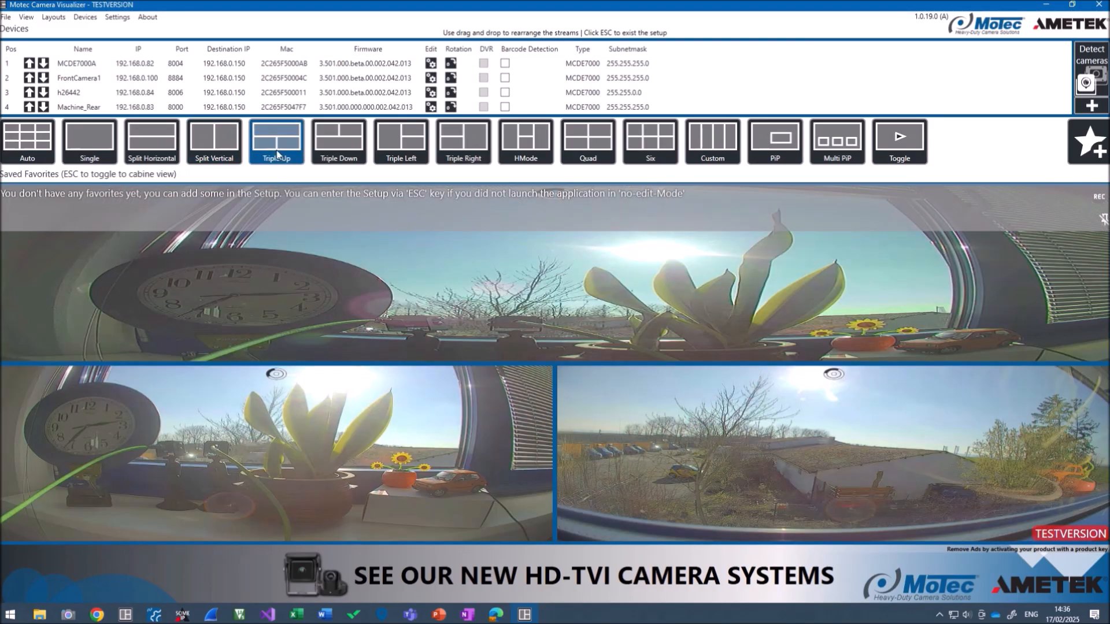
left_click(588, 142)
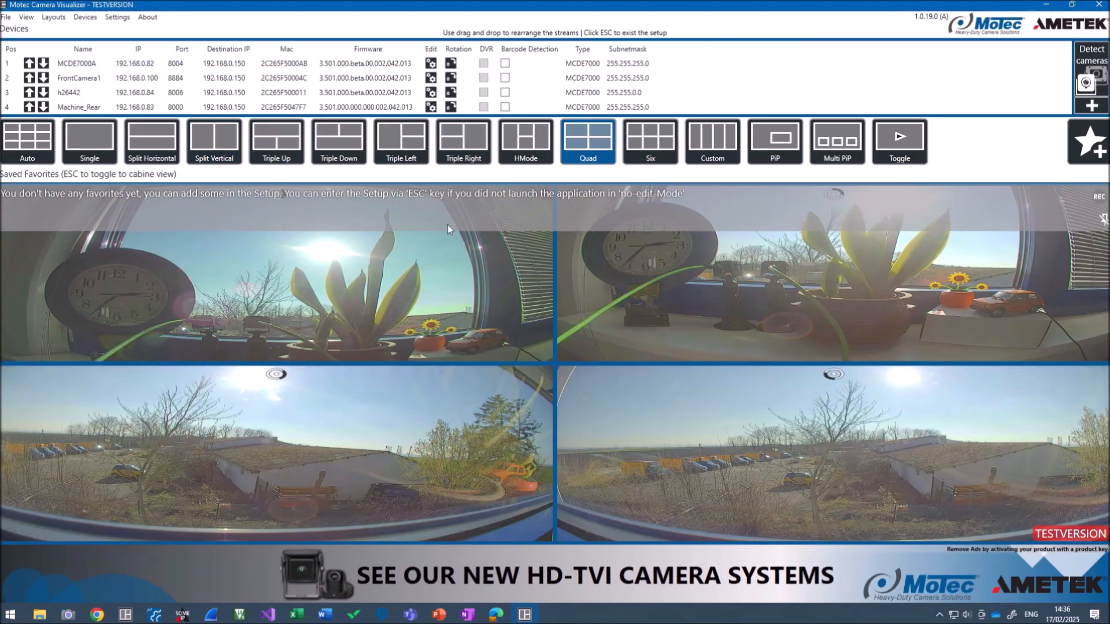
left_click(703, 153)
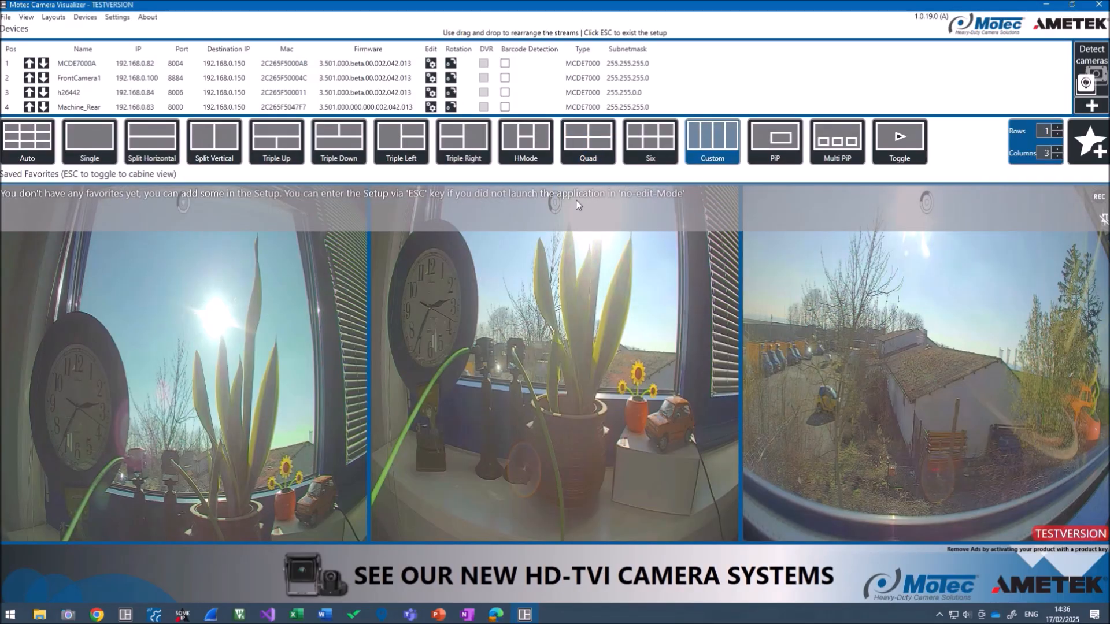
left_click(1057, 150)
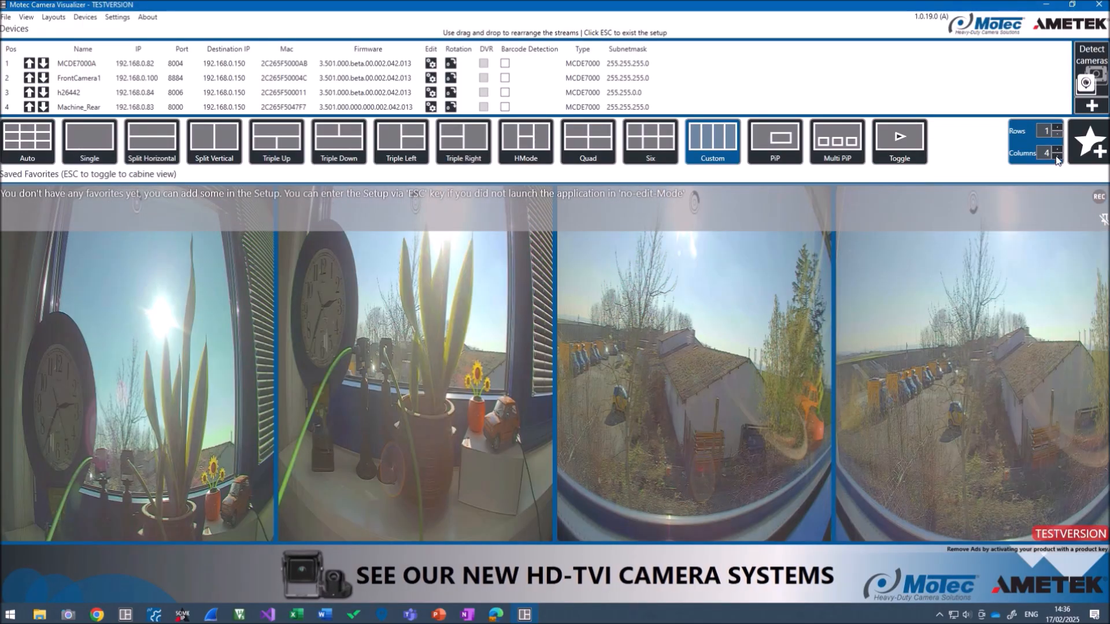
left_click(1056, 161)
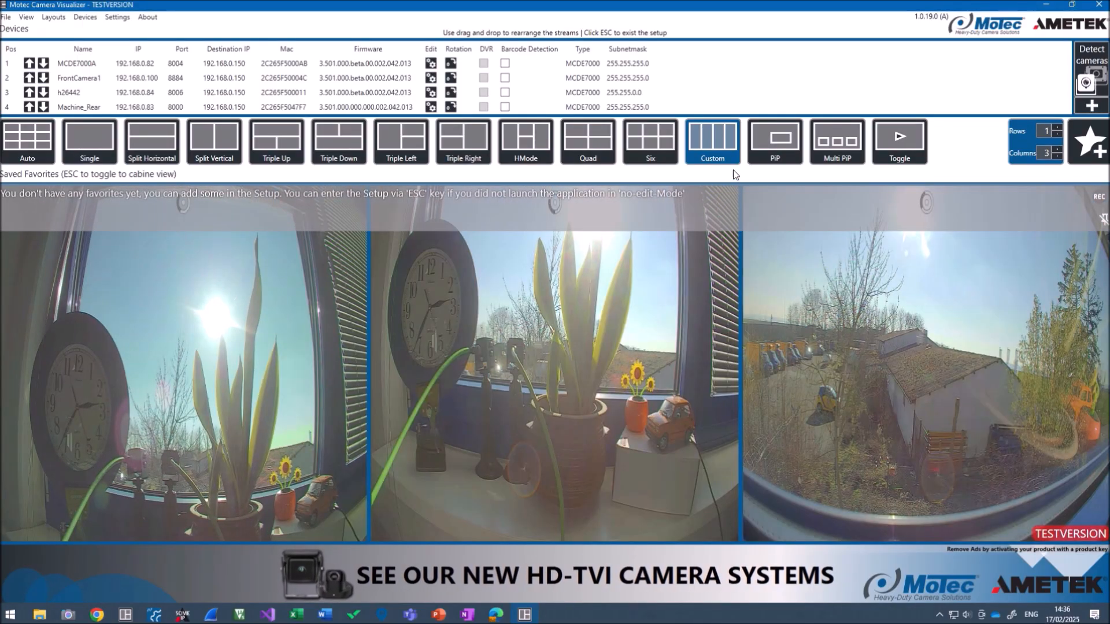
left_click(775, 142)
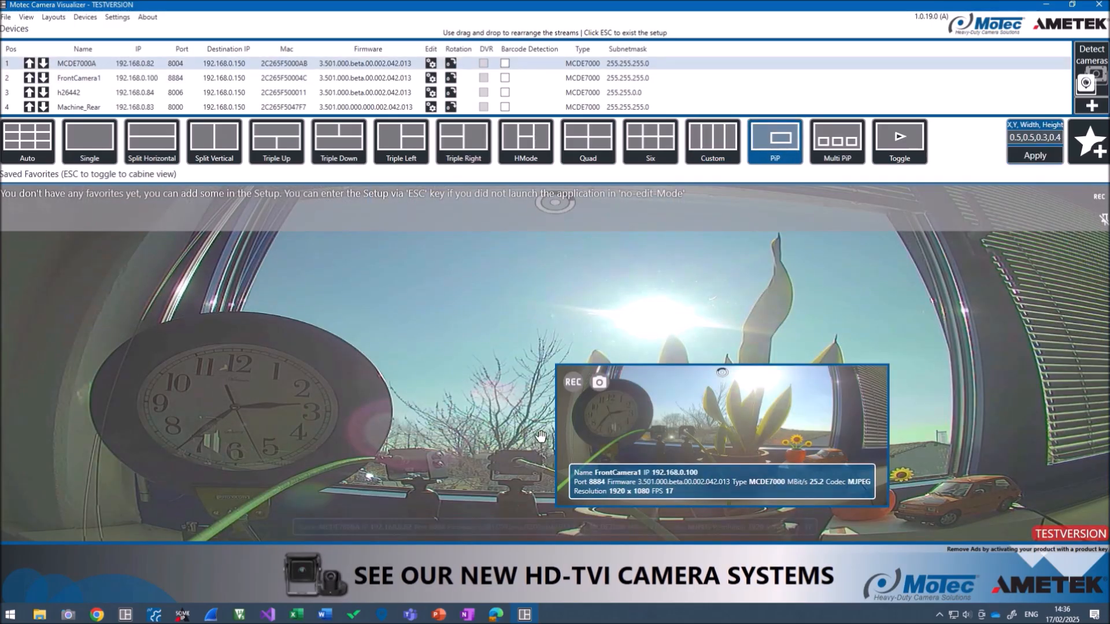
left_click(203, 140)
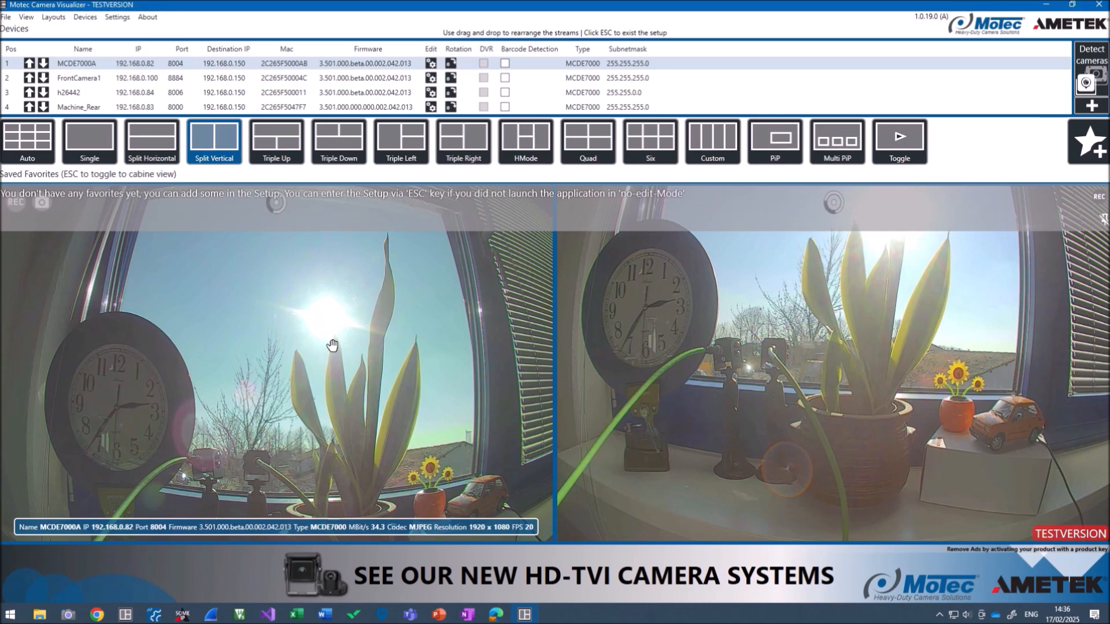
Swap the two streams, move Machine_Rear top-left in Quad, then put FrontCamera1 in pane one
left_click_drag(322, 334, 641, 328)
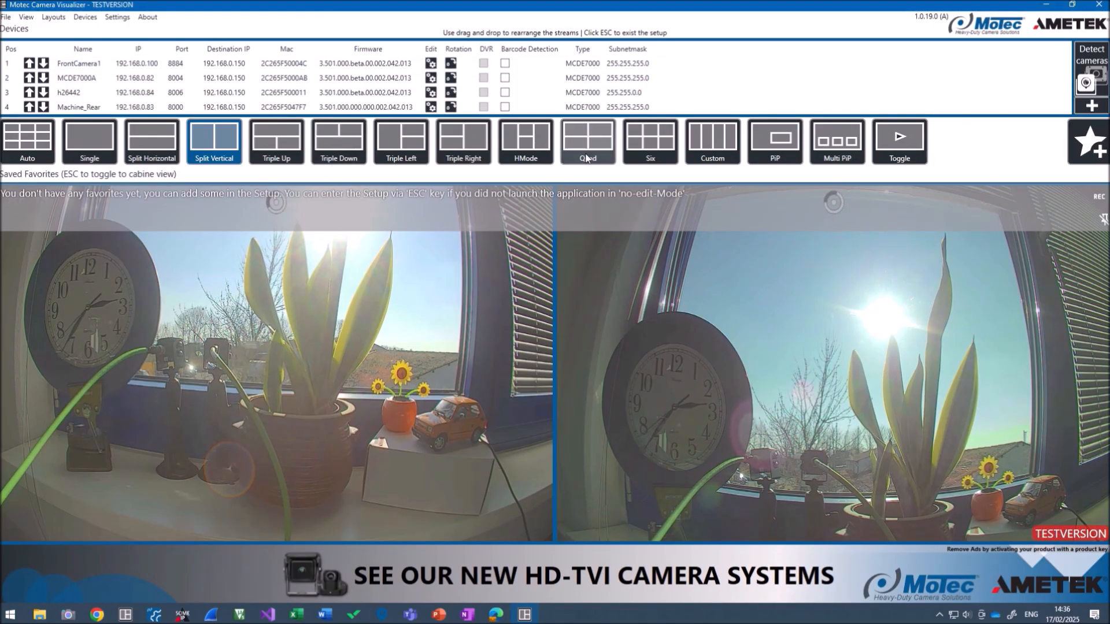
left_click(588, 142)
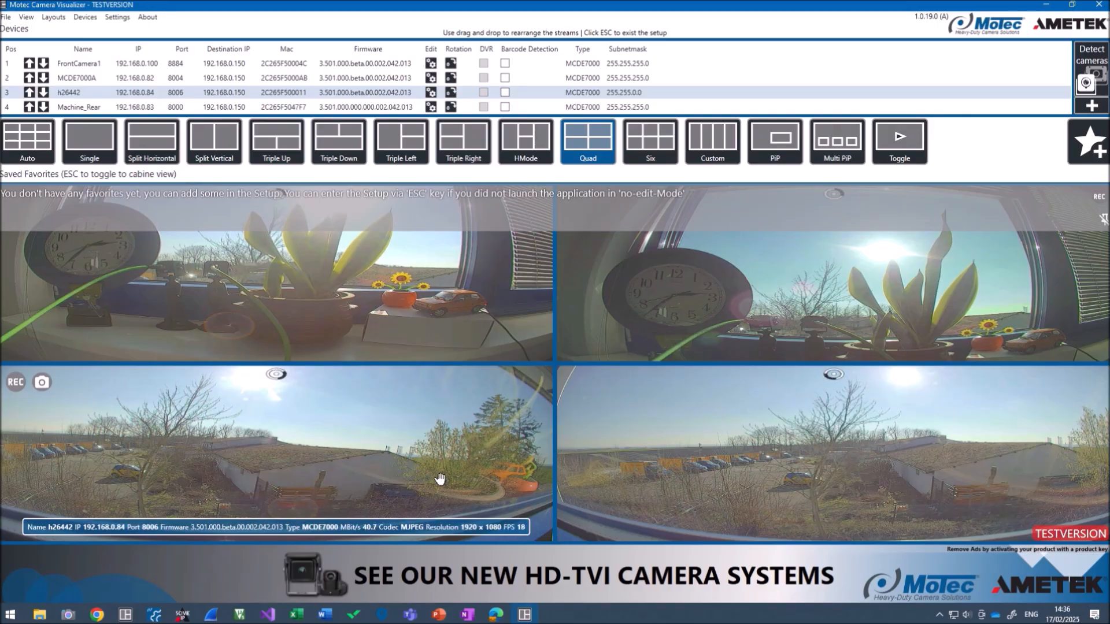
mouse_move(710, 452)
left_click_drag(713, 450, 380, 308)
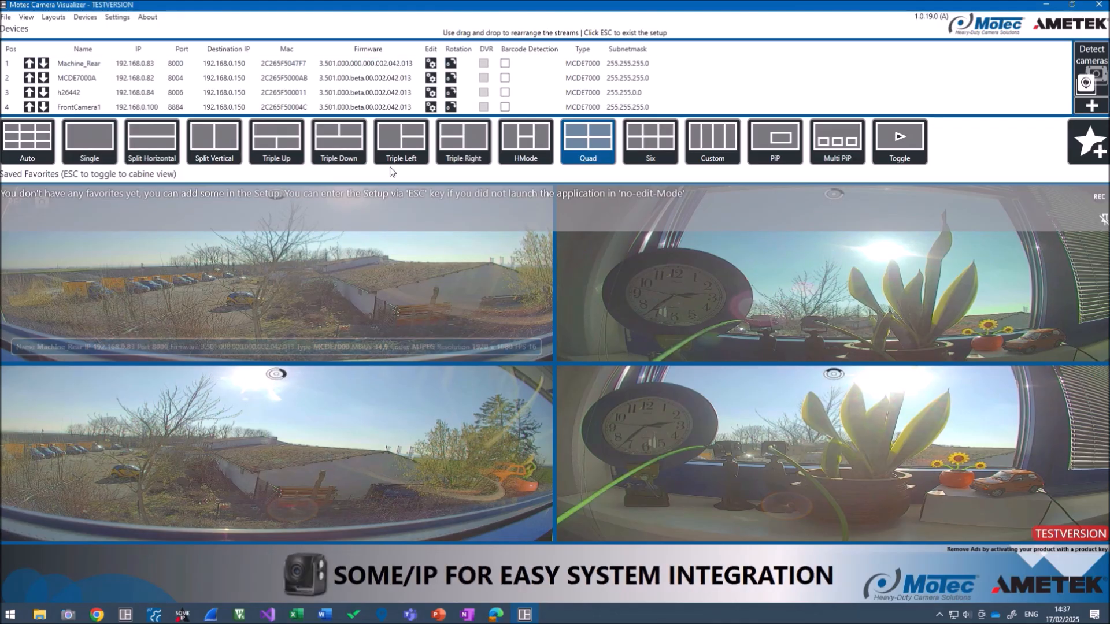
left_click(214, 144)
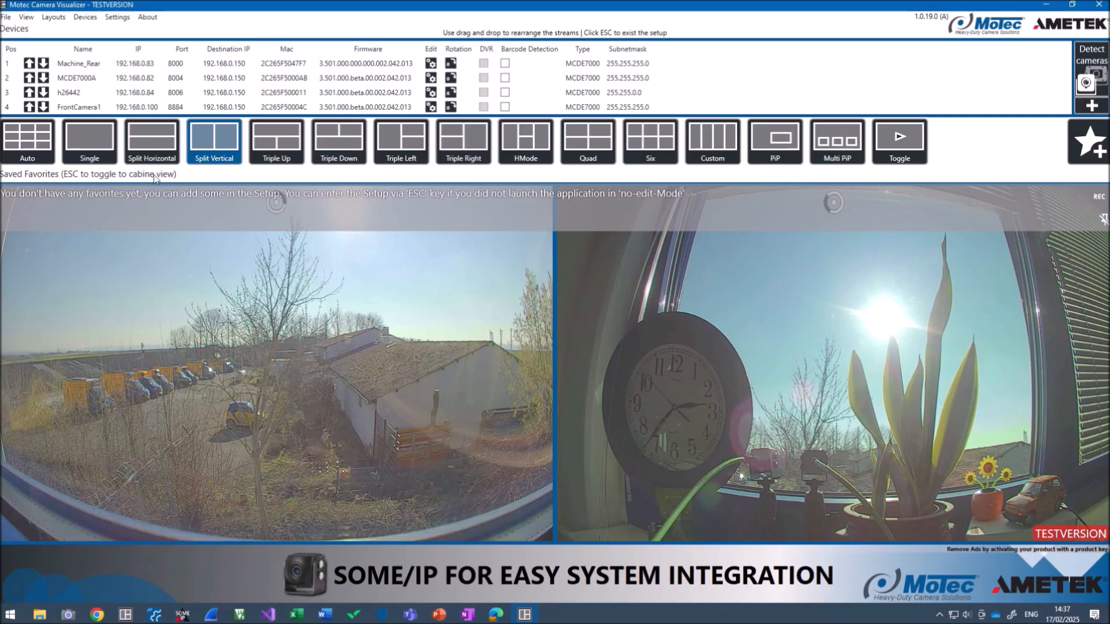
mouse_move(95, 69)
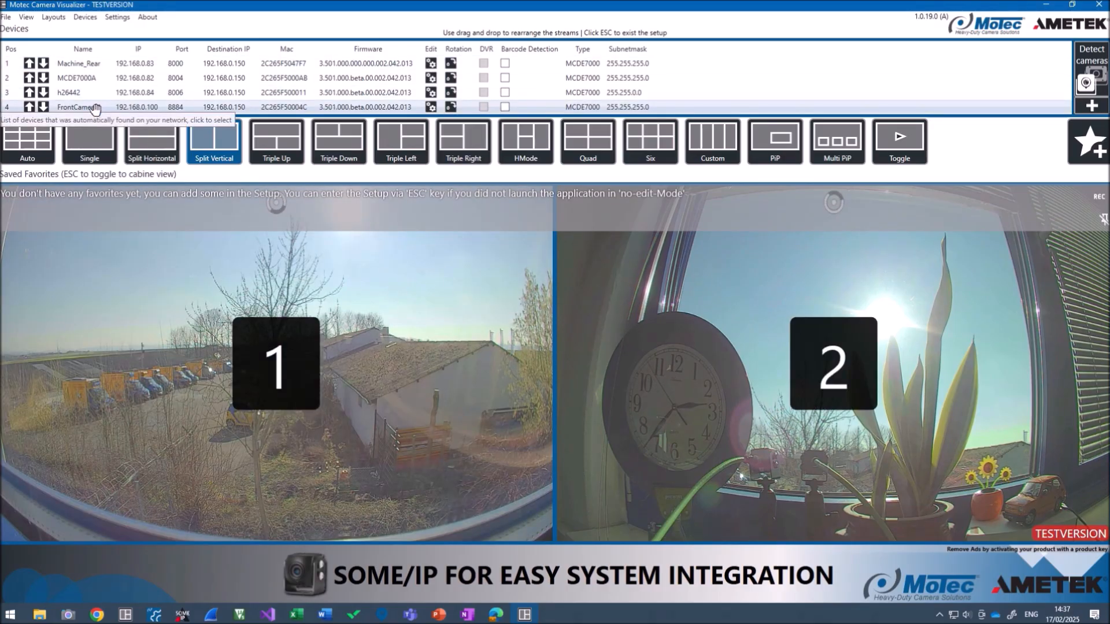
left_click_drag(95, 108, 248, 311)
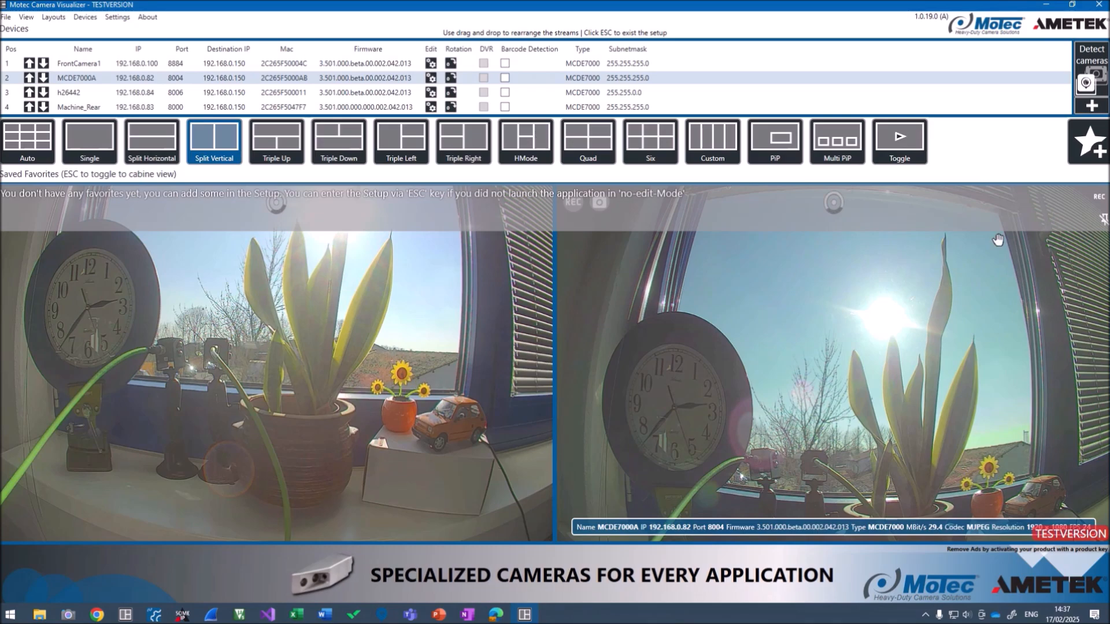
Save the current side-by-side layout as a favorite named 'Split View 1'
left_click(1091, 145)
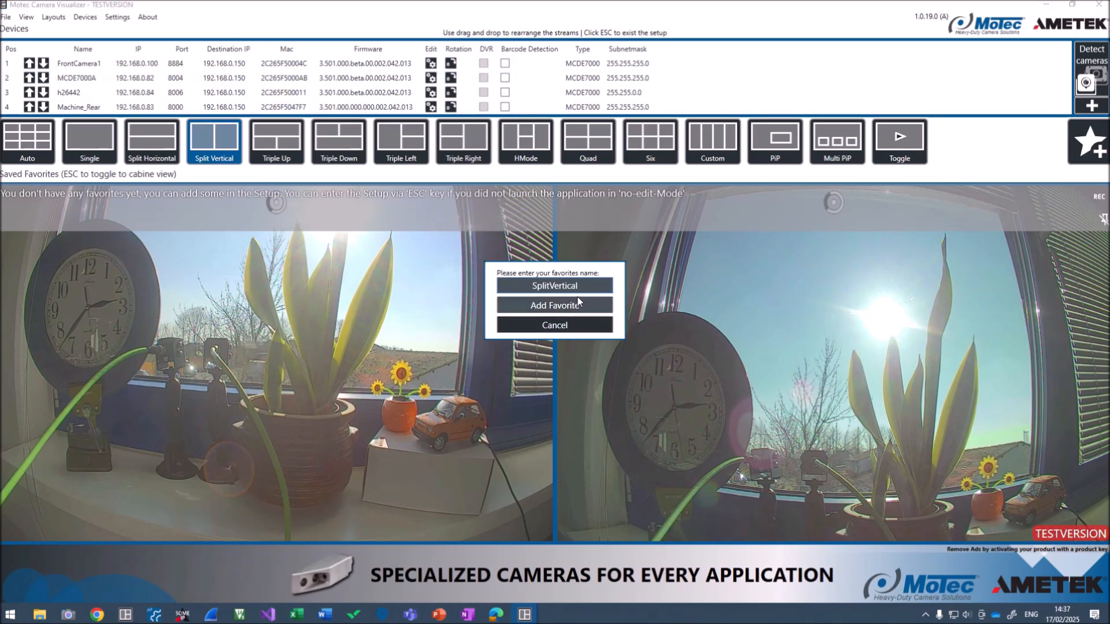
type("Split view 1")
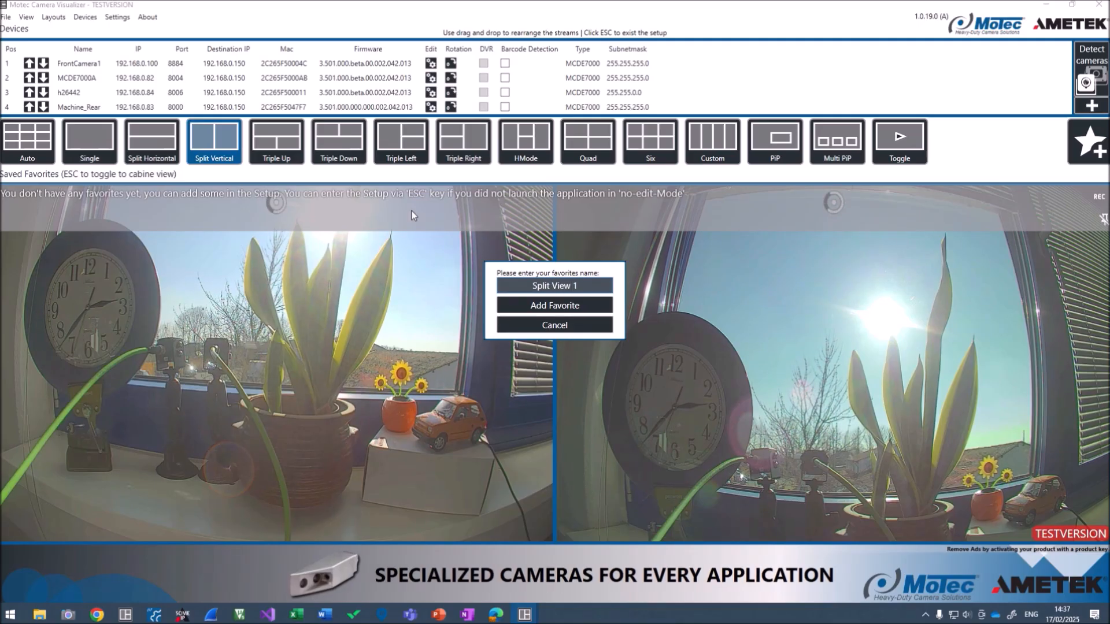
left_click(533, 306)
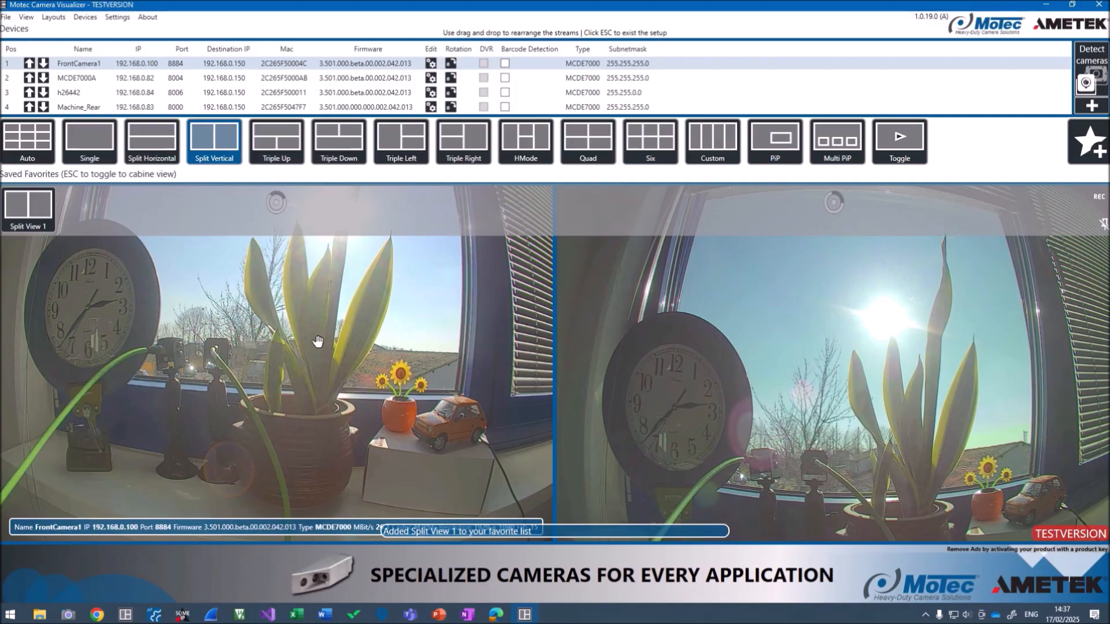
mouse_move(13, 219)
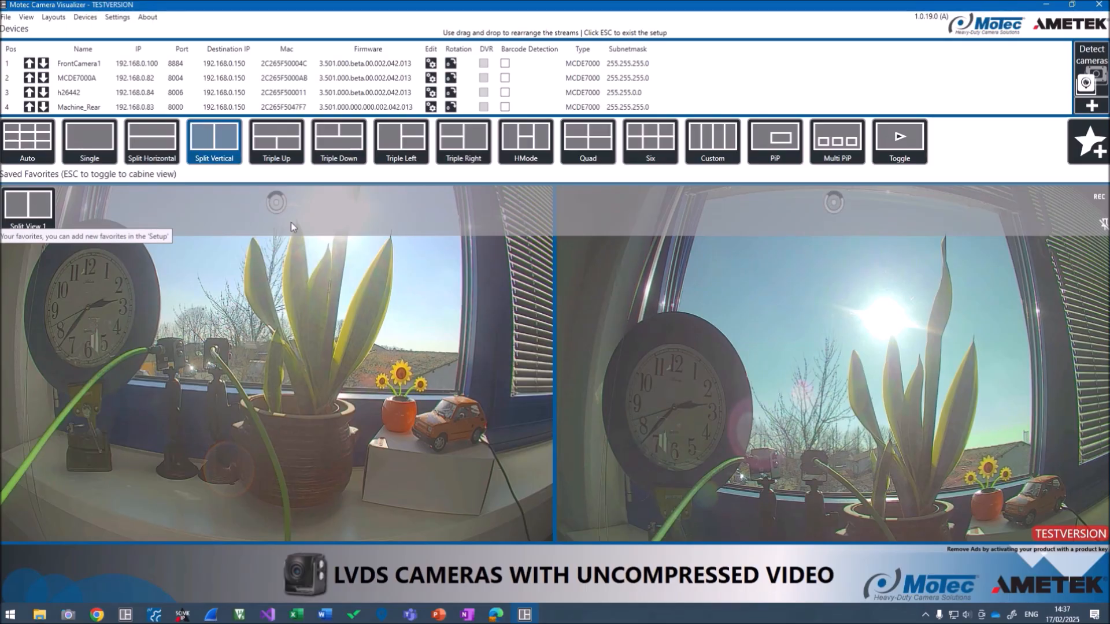
Switch to the Quad layout and save it as a favorite named 'Quad View'
left_click(576, 149)
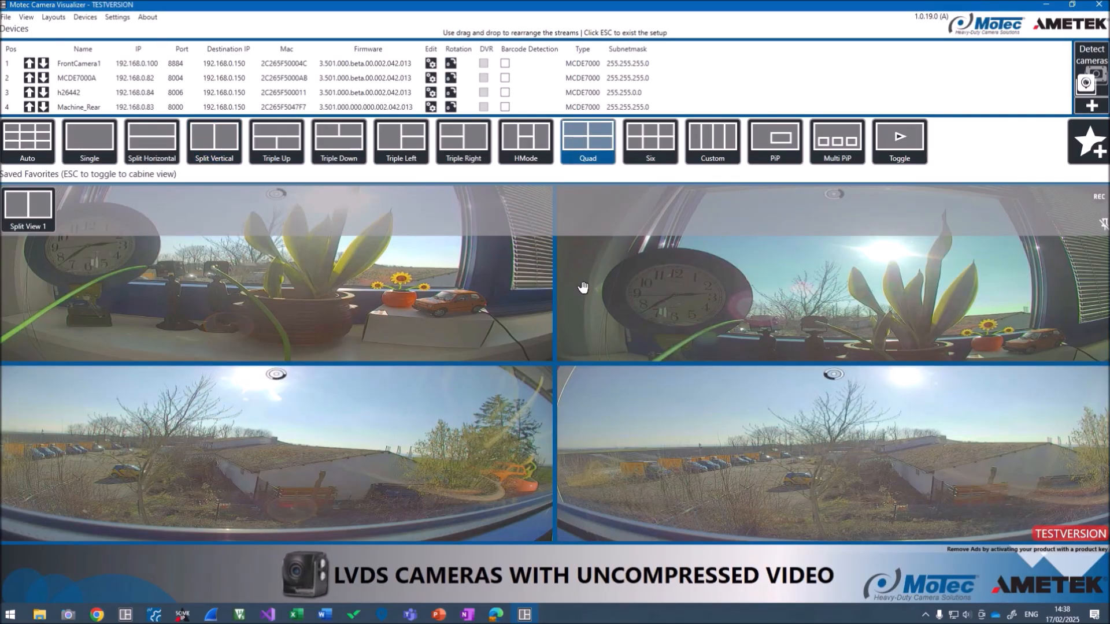
left_click(1088, 144)
double_click(555, 286)
type("Quad View")
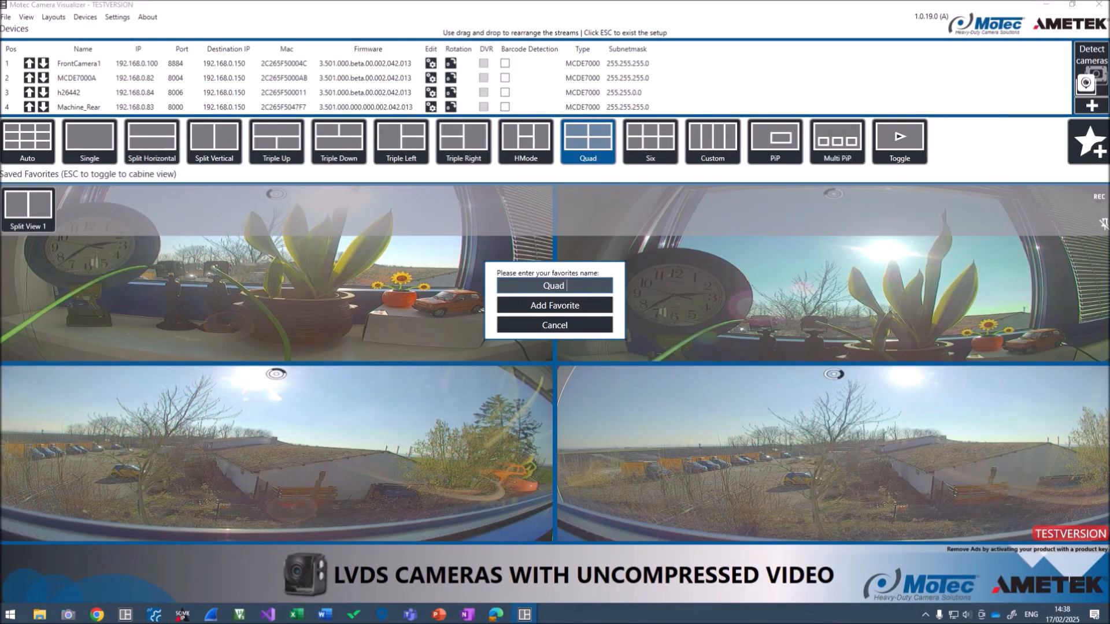
key("BackSpace")
key("BackSpace")
key("BackSpace")
type("iew")
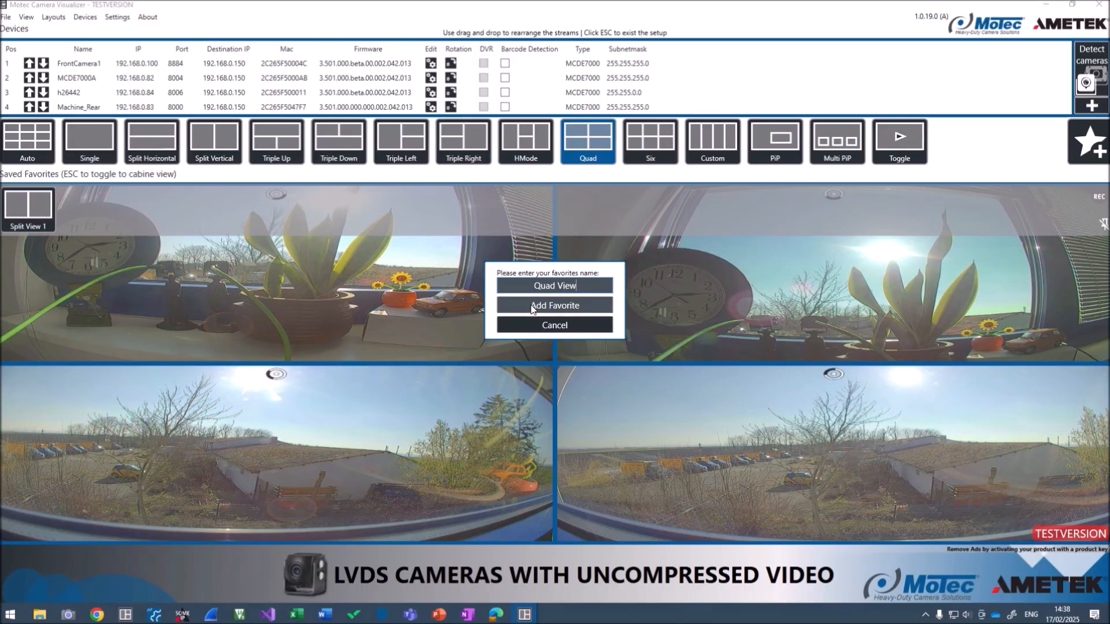
left_click(532, 306)
Switch to Single layout and show the Machine_Rear camera in the main stream
left_click(114, 154)
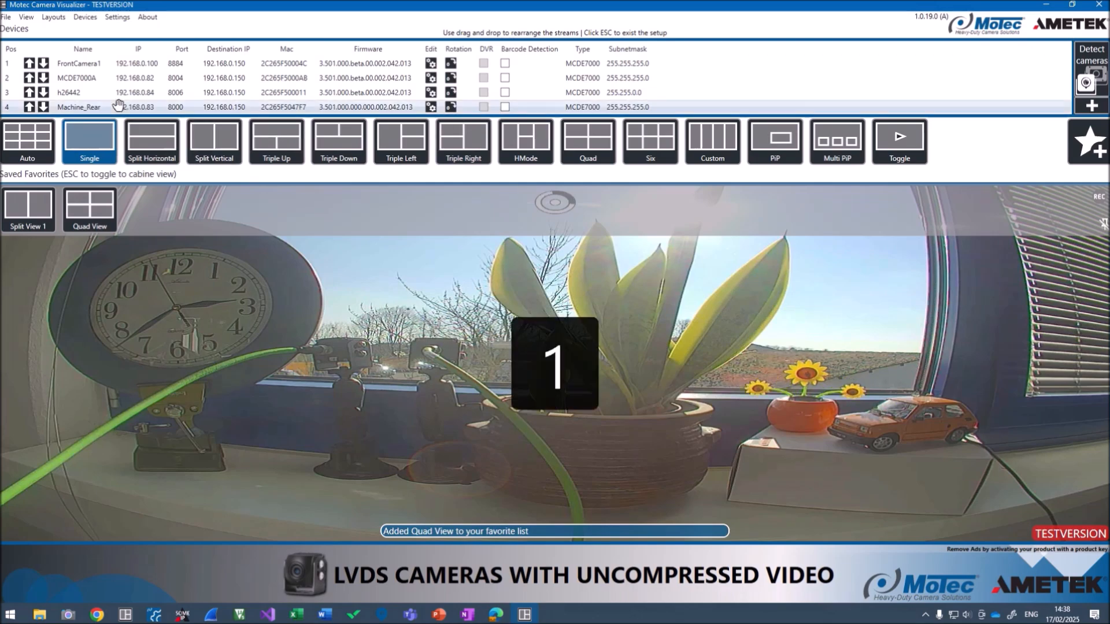
left_click(88, 78)
left_click_drag(190, 244, 225, 314)
left_click_drag(91, 103, 173, 326)
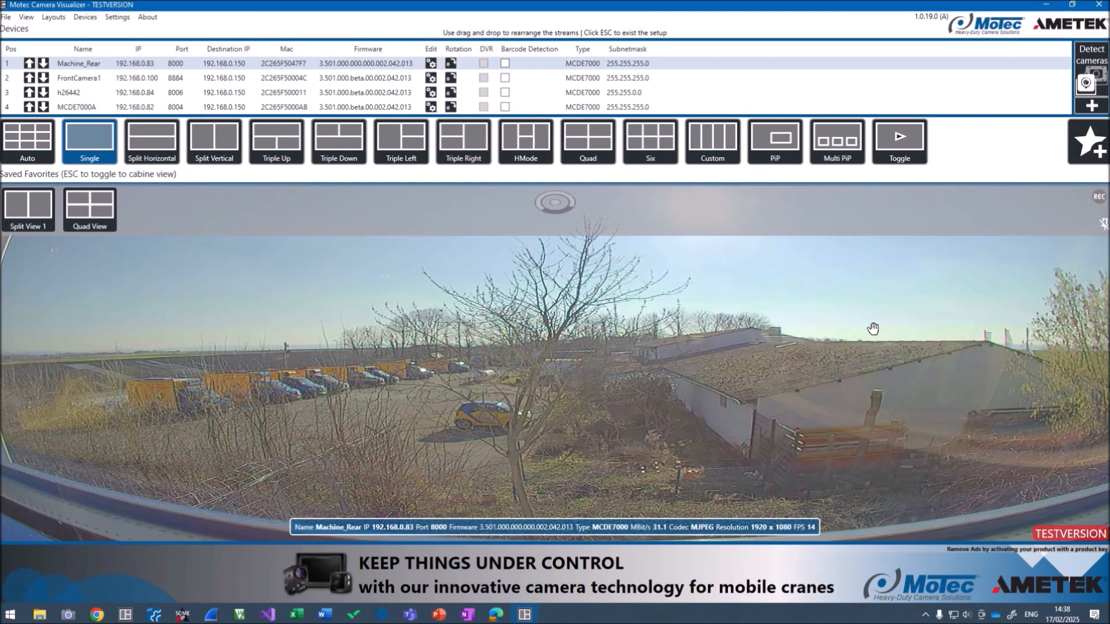
Add the single Machine_Rear view as favorite 'Reverse', then Multi PiP as favorite 'My Pip'
left_click(1080, 155)
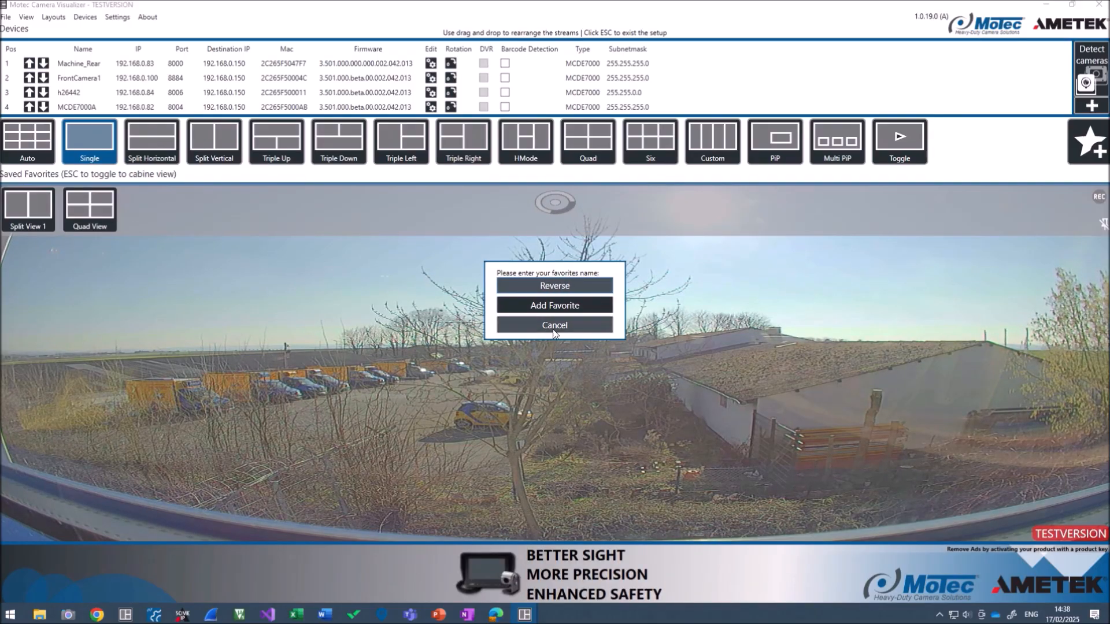
left_click(554, 305)
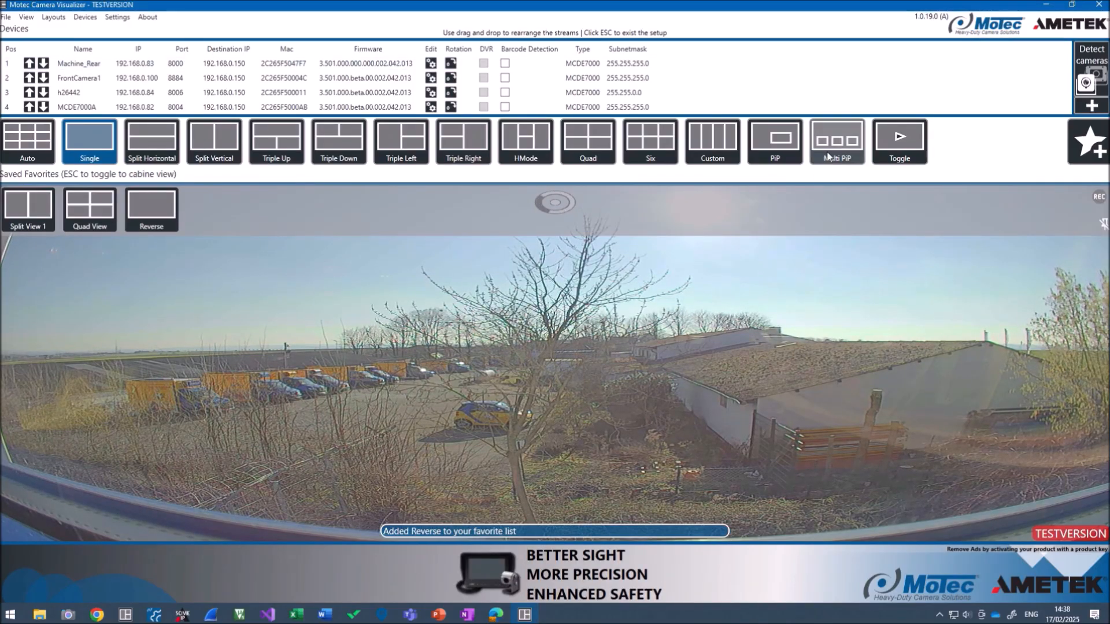
left_click(829, 157)
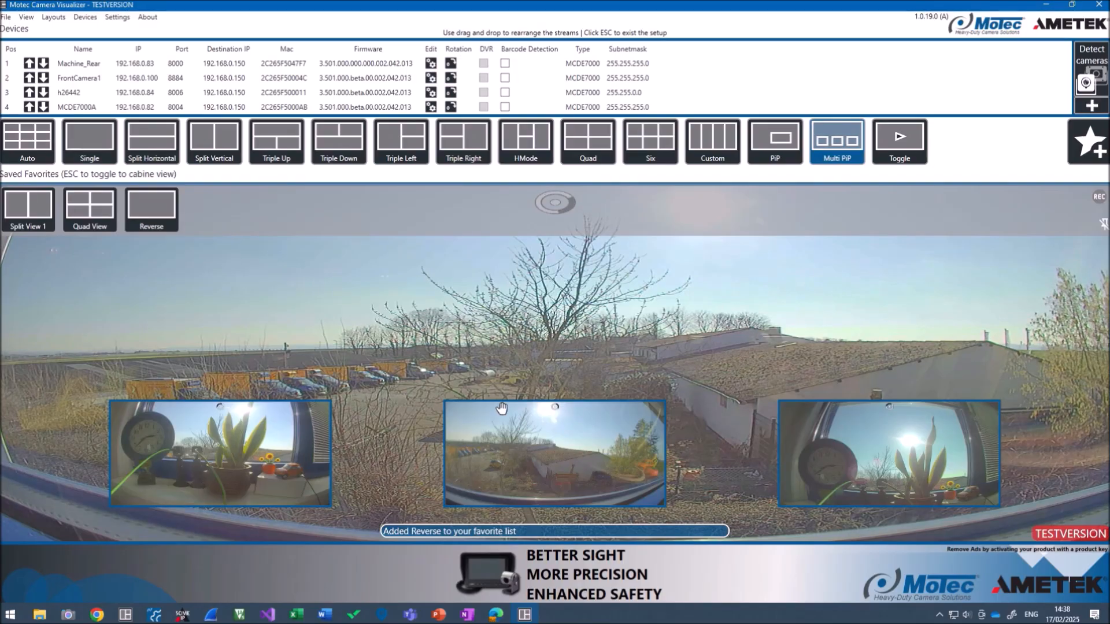
left_click(1077, 147)
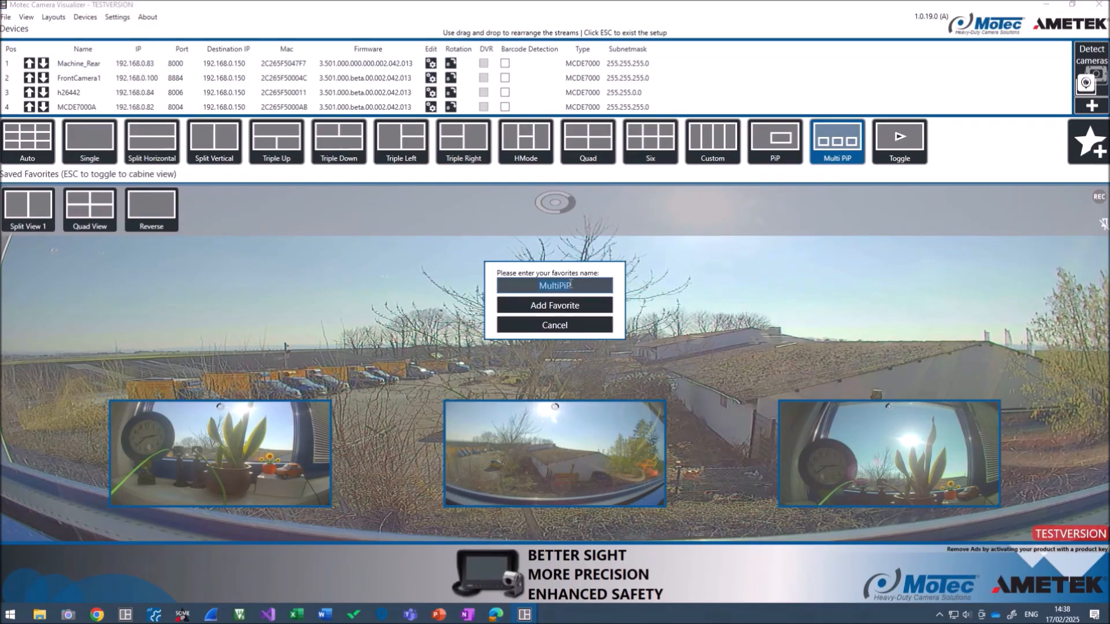
type("My Pi")
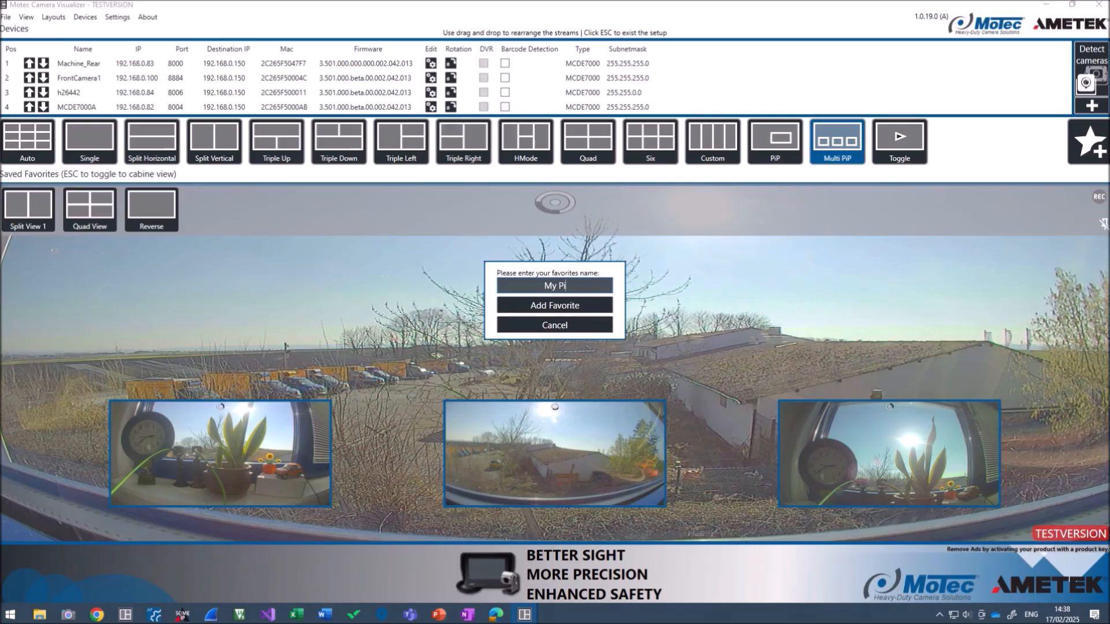
type("p")
left_click(574, 299)
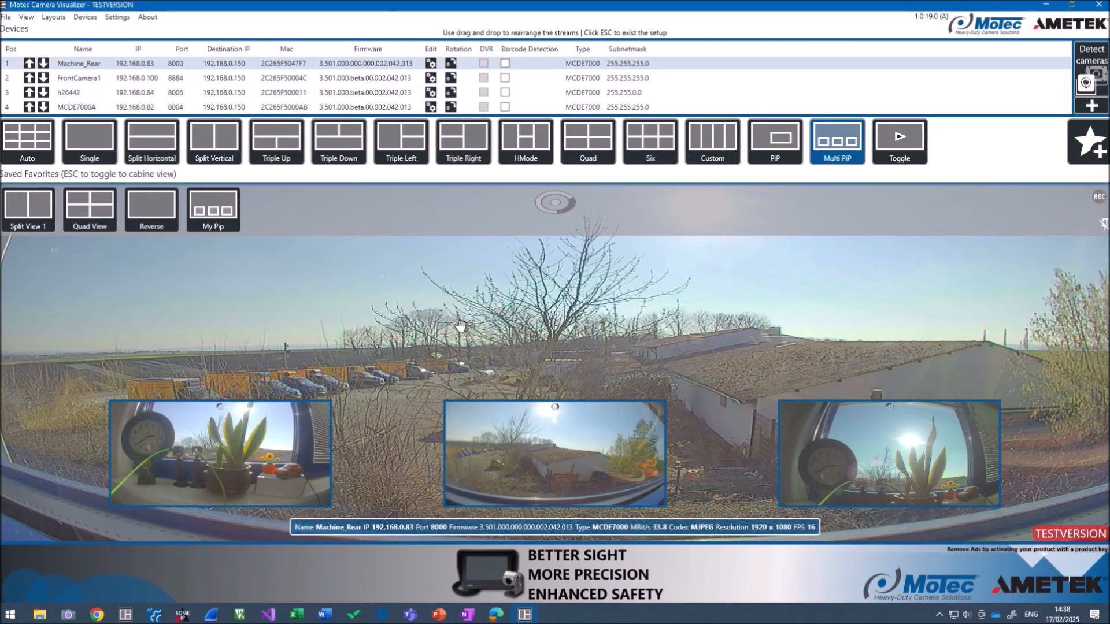
Enter the full-window cabin view and apply the My Pip favorite from the favorites bar
key("Escape")
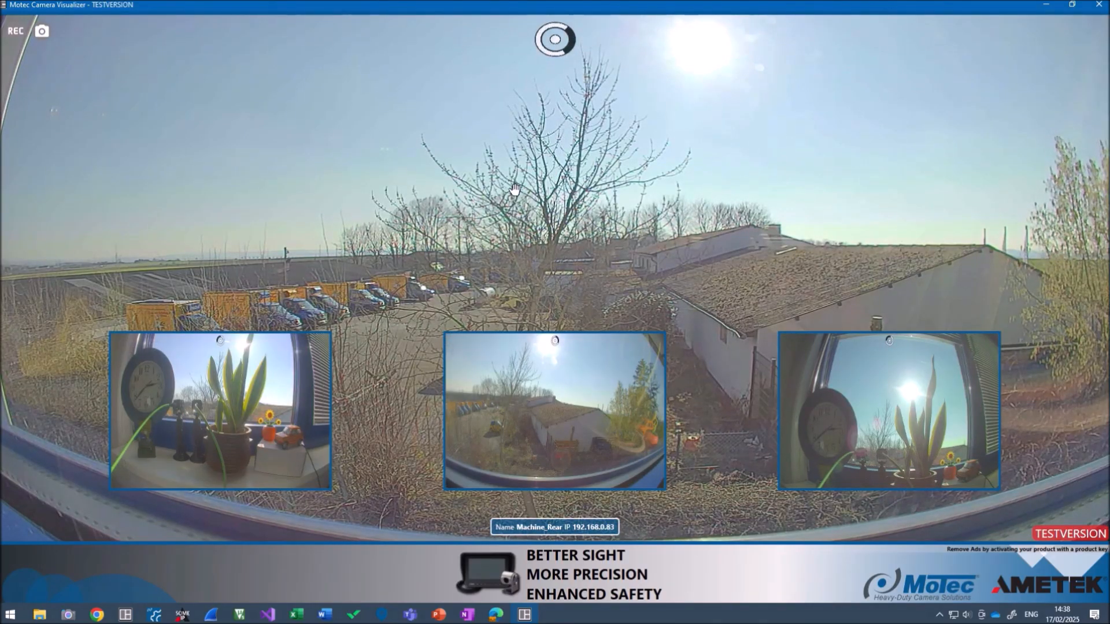
mouse_move(90, 38)
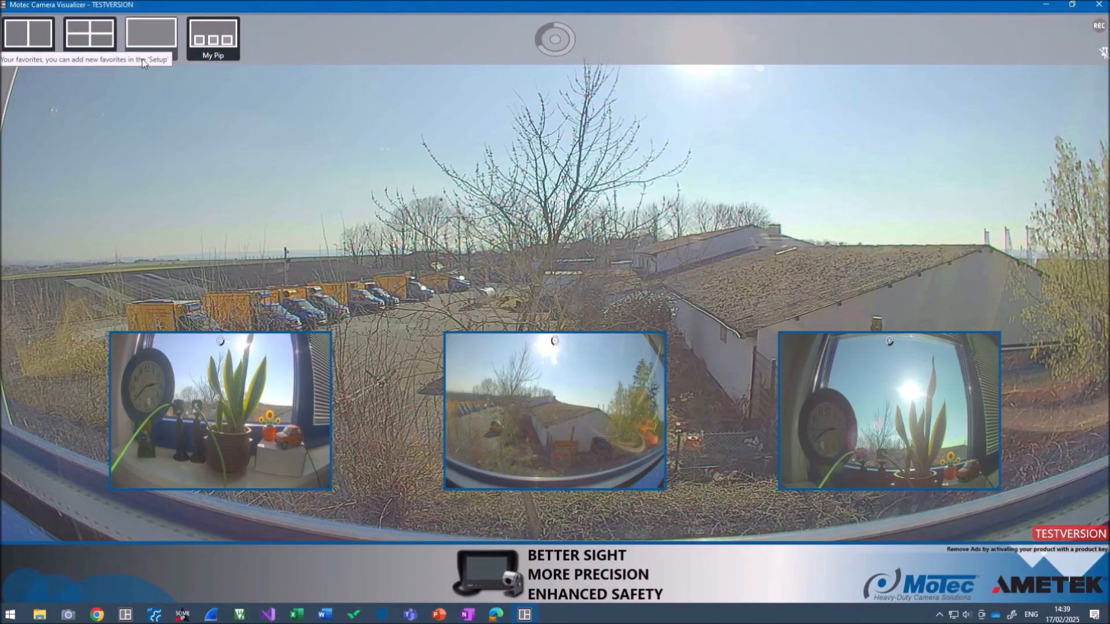
left_click(263, 243)
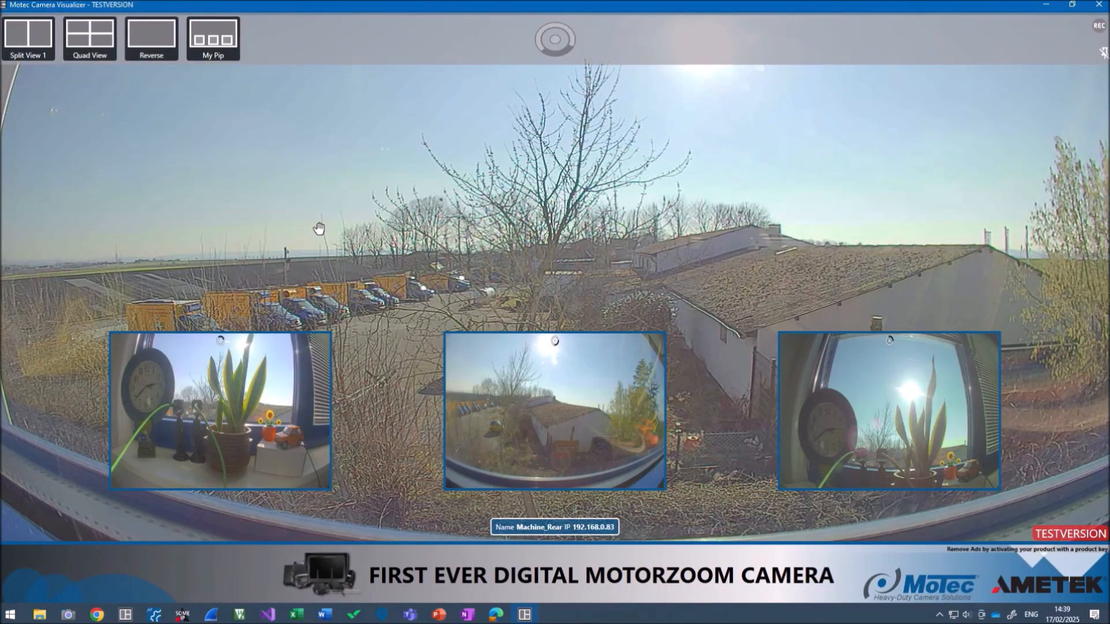
left_click(219, 52)
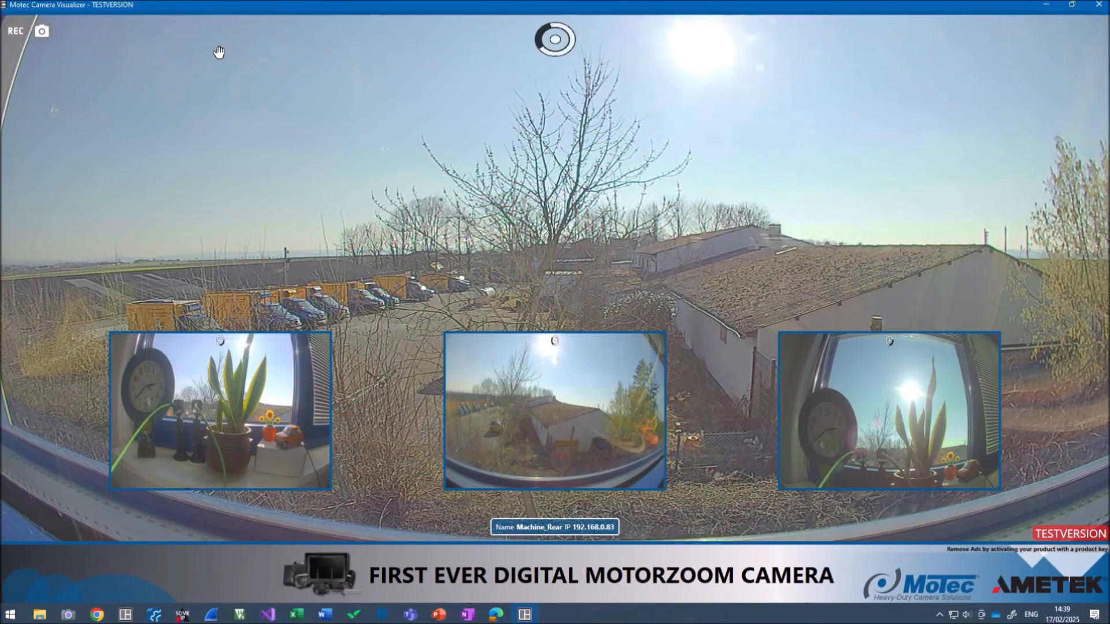
Pin the favorites bar and switch through Reverse and Split View 1, ending on Quad View
left_click(387, 162)
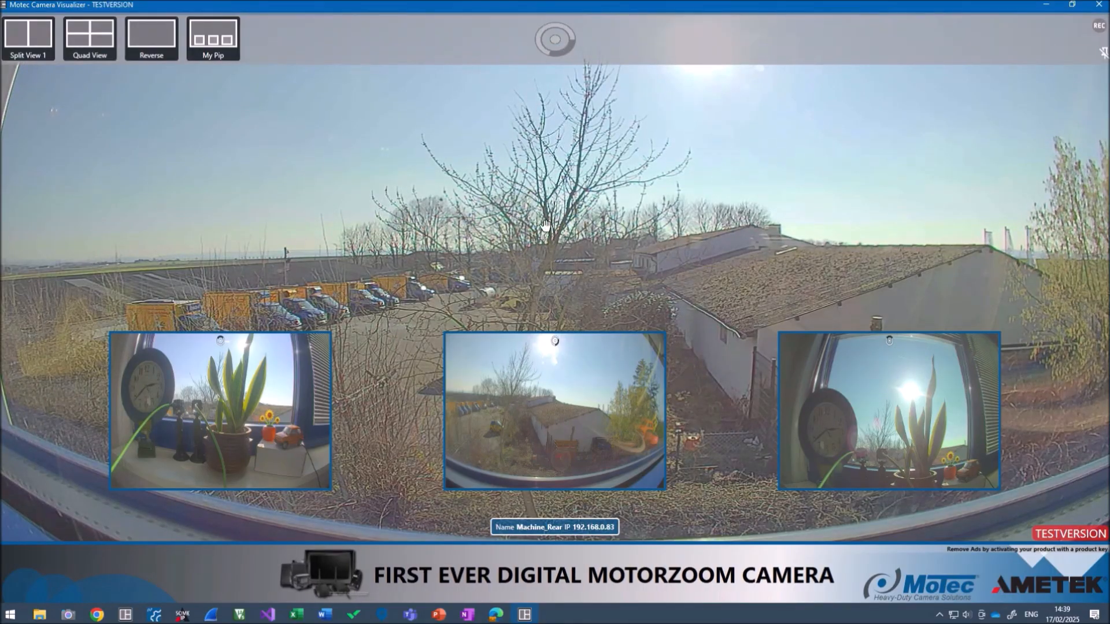
left_click(1104, 53)
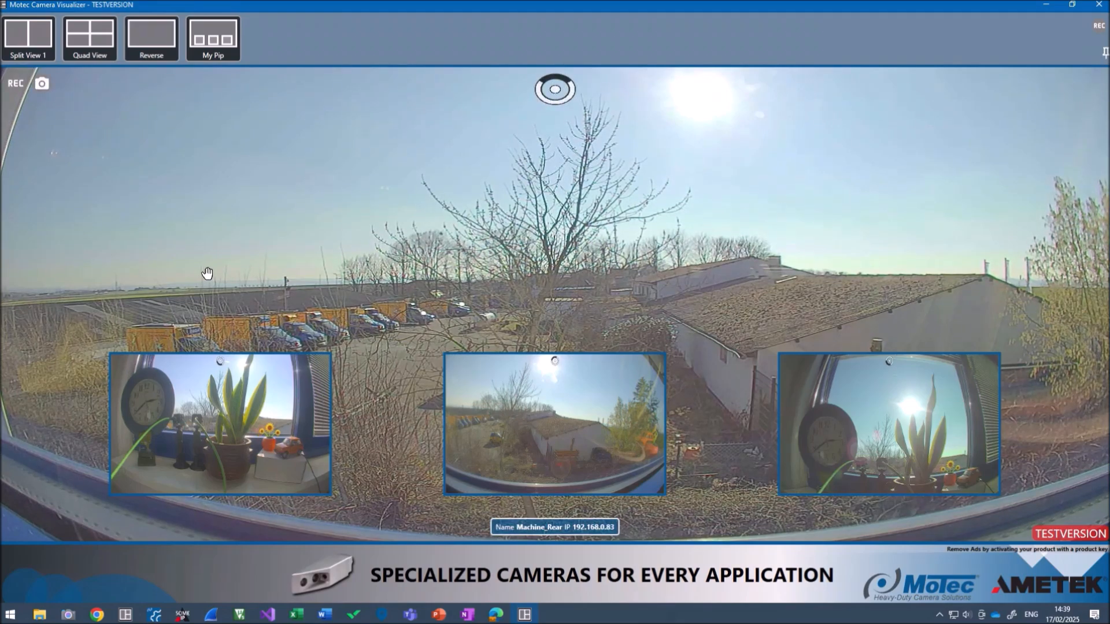
left_click(151, 40)
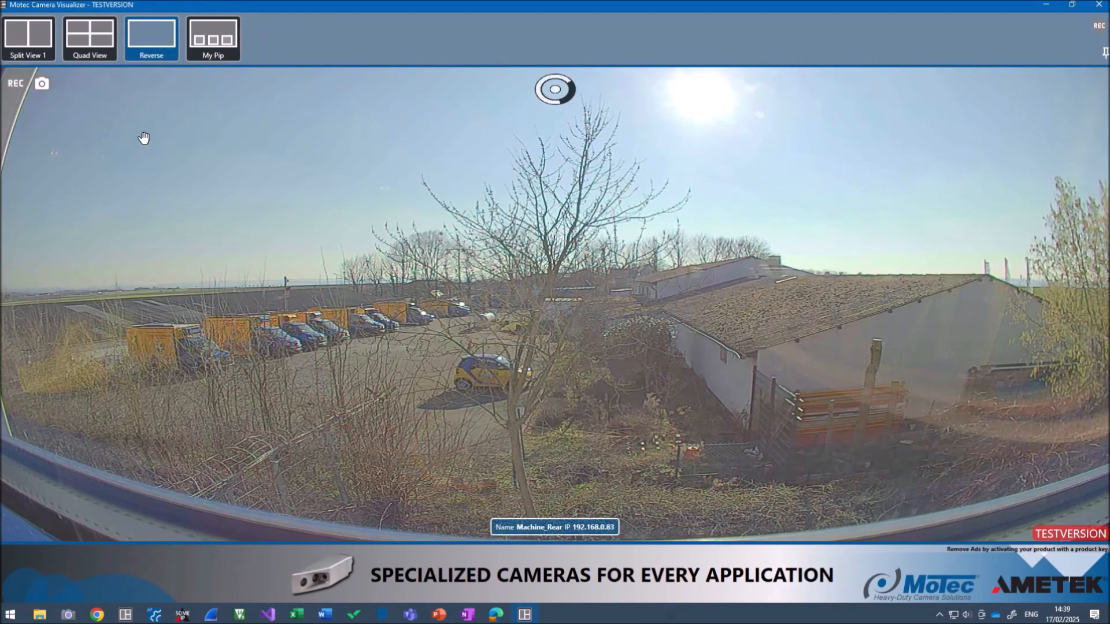
left_click(33, 33)
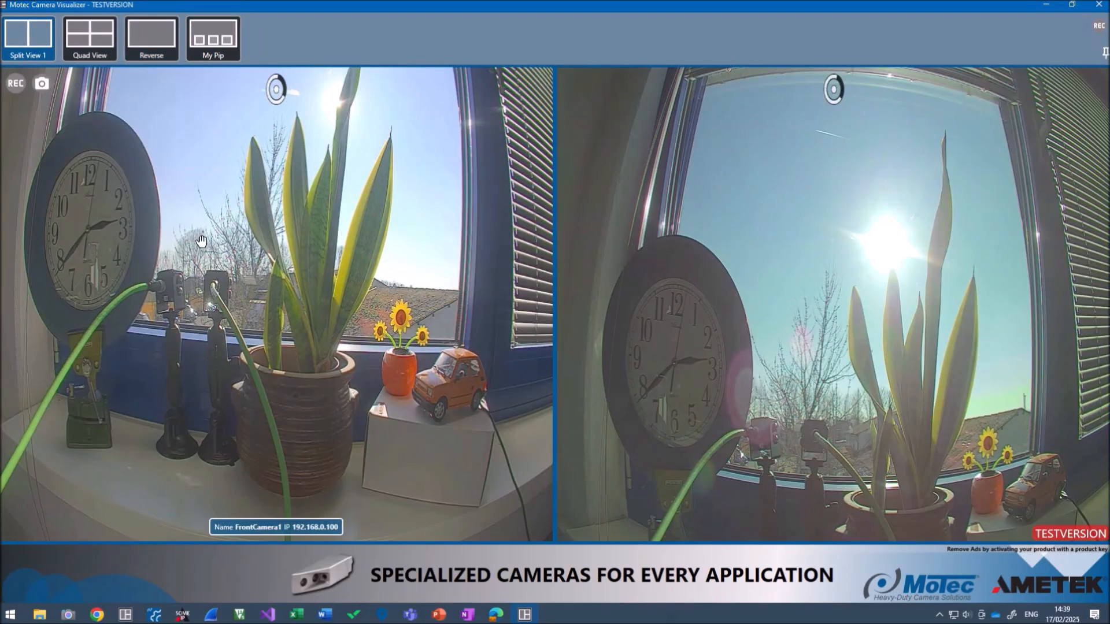
left_click(90, 38)
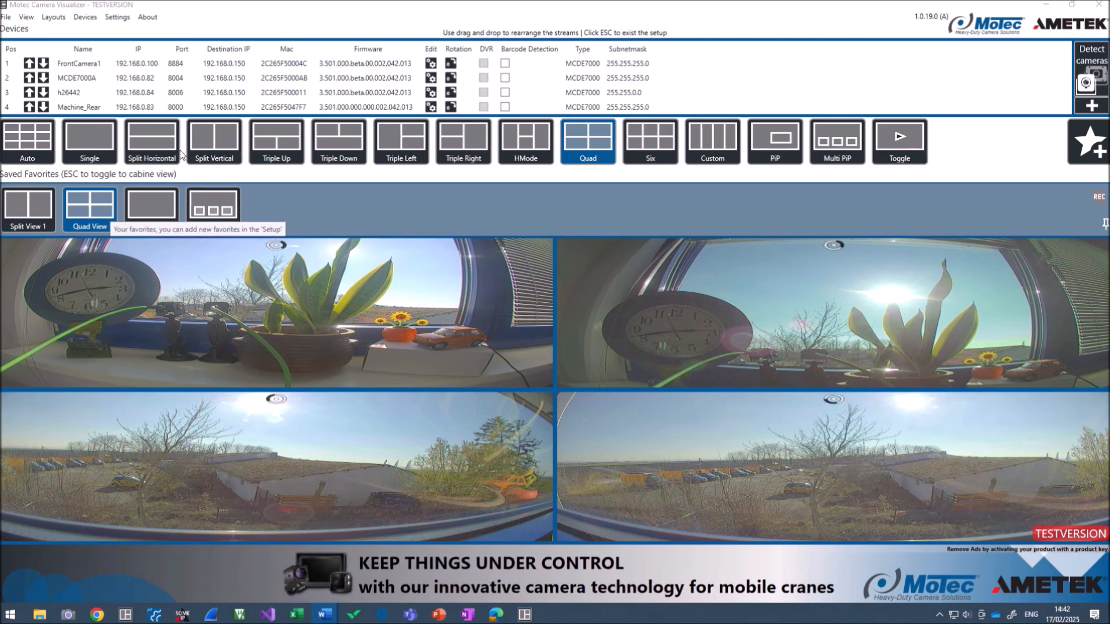
Paste the product activation key into Settings and apply it to remove the test-version ads
left_click(114, 18)
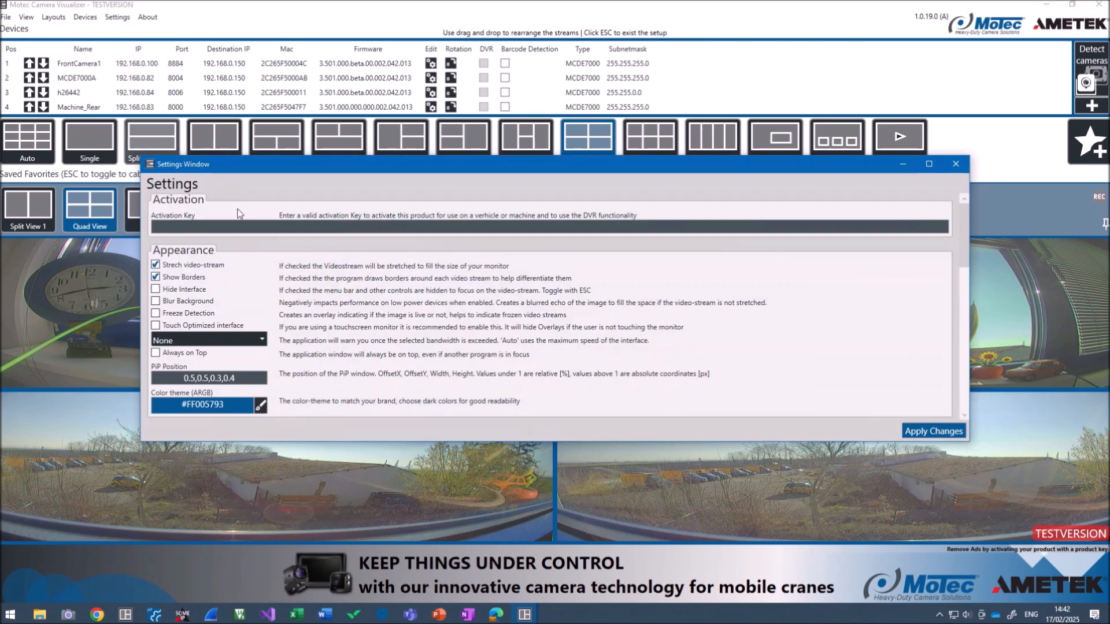
key("ctrl+v")
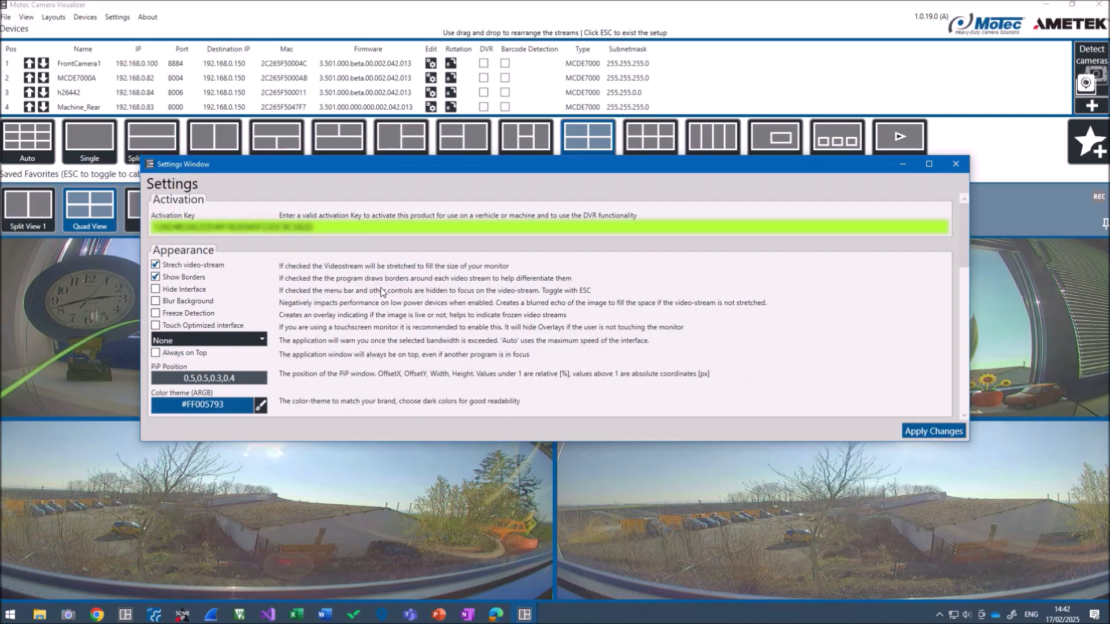
left_click(956, 164)
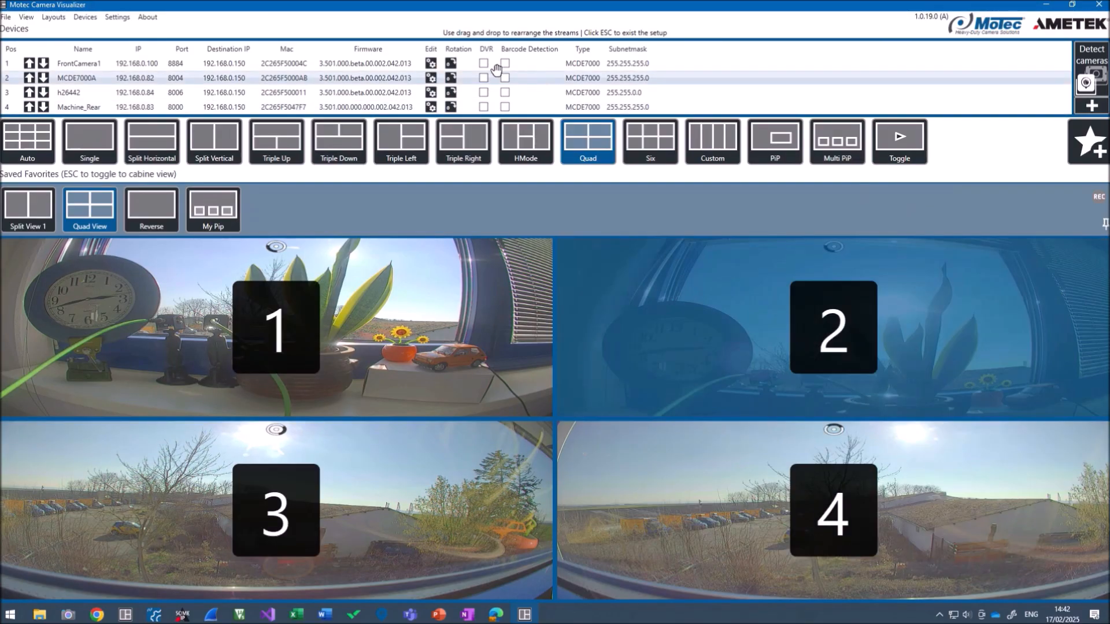
key("Escape")
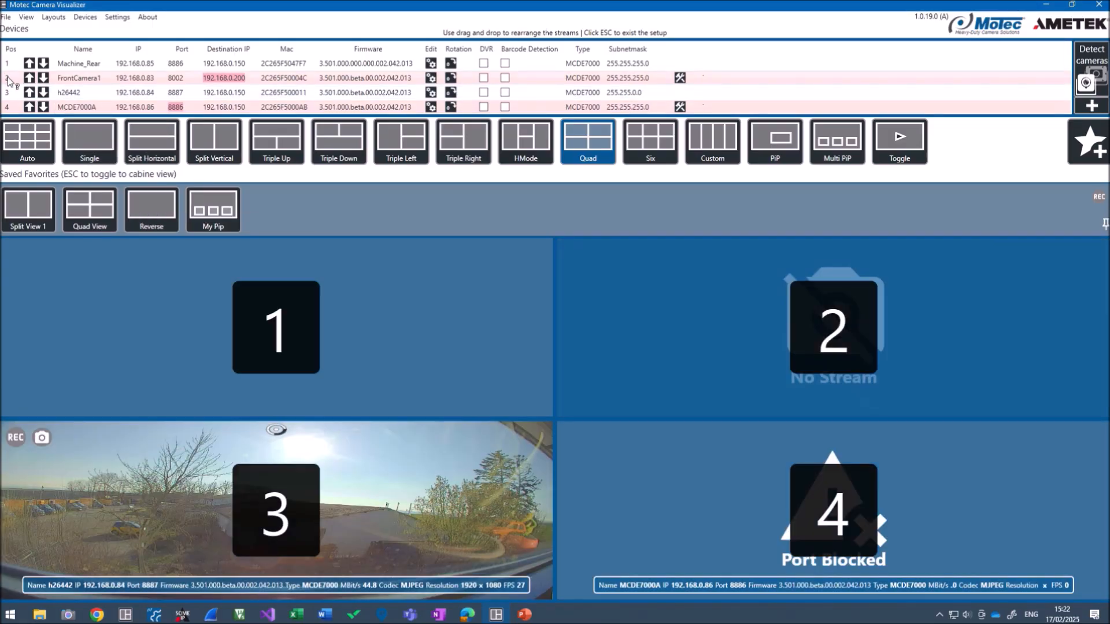
mouse_move(155, 84)
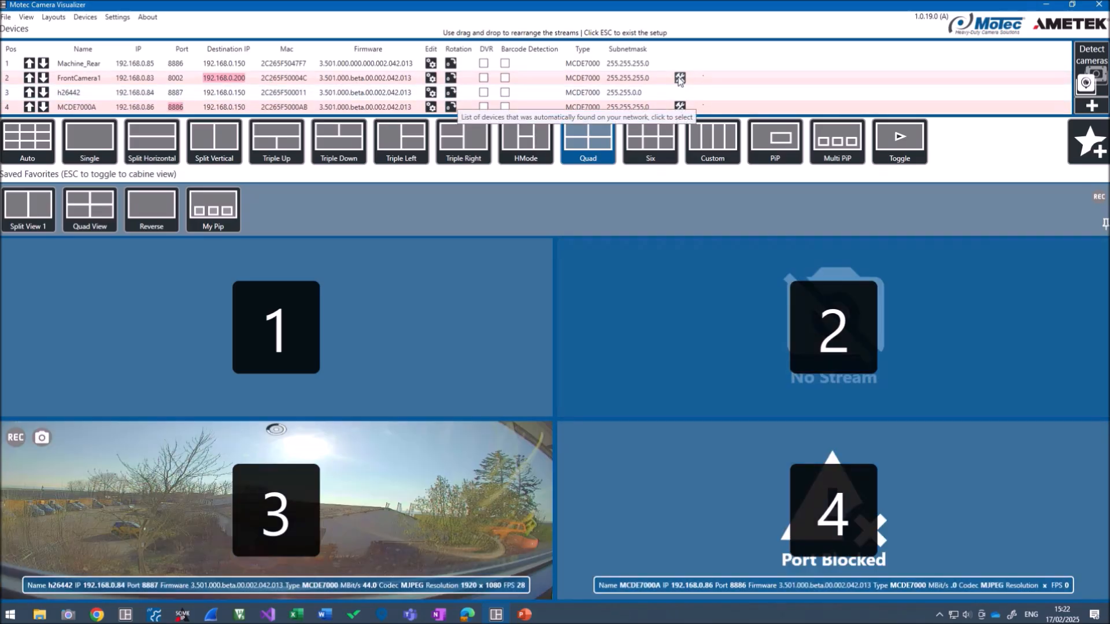
Repair FrontCamera1 (IP 192.168.0.150) and MCDE7000A (port 8888) so both stream to this computer
left_click(683, 81)
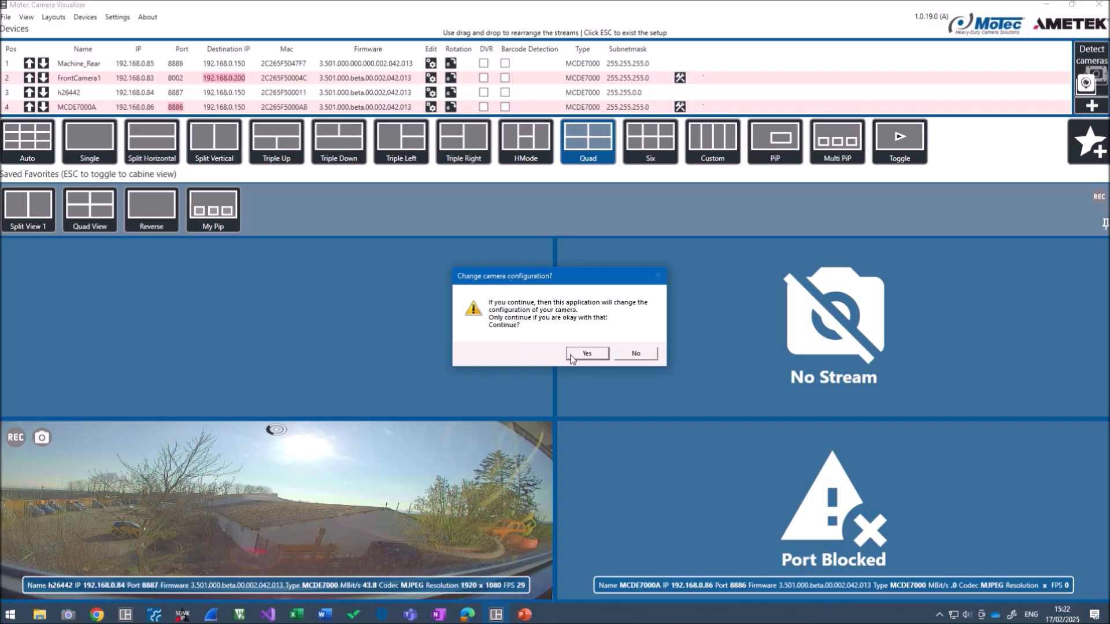
left_click(586, 354)
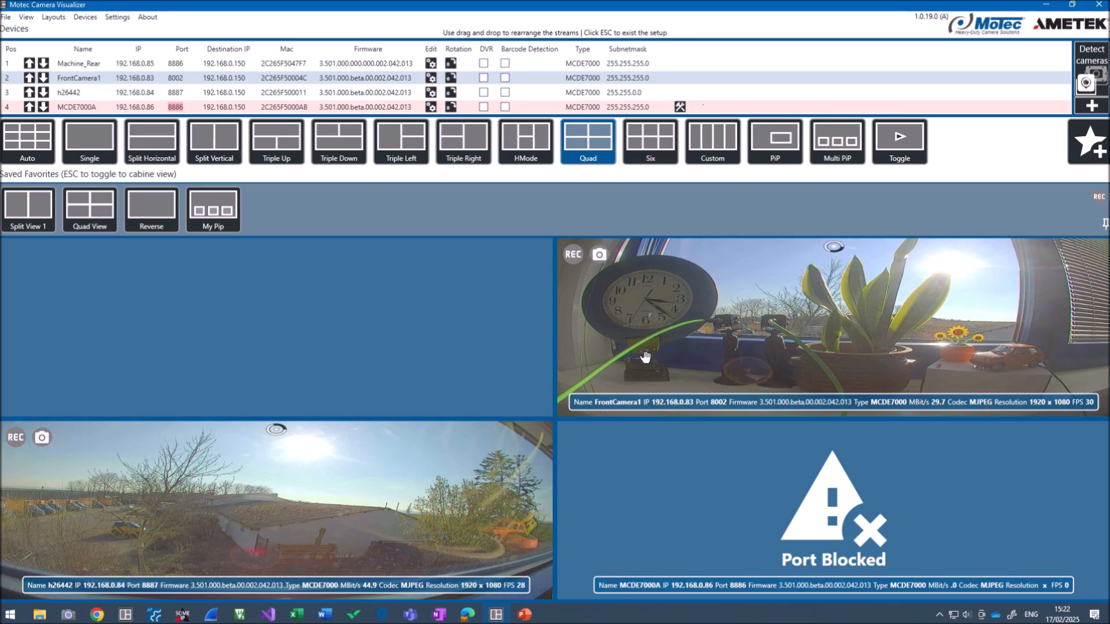
mouse_move(168, 113)
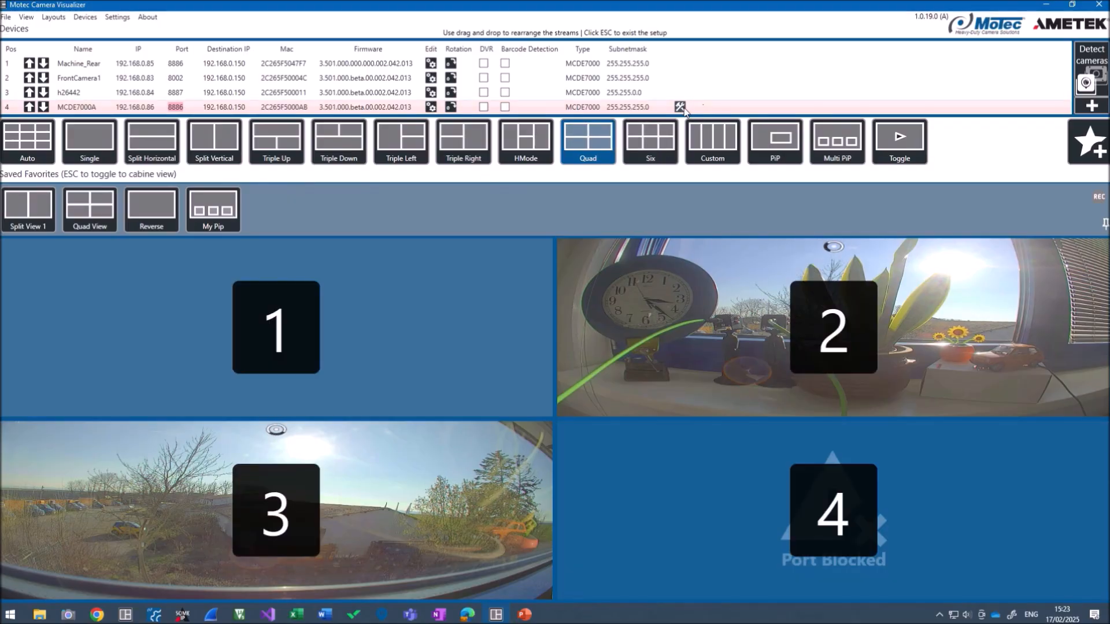
left_click(681, 107)
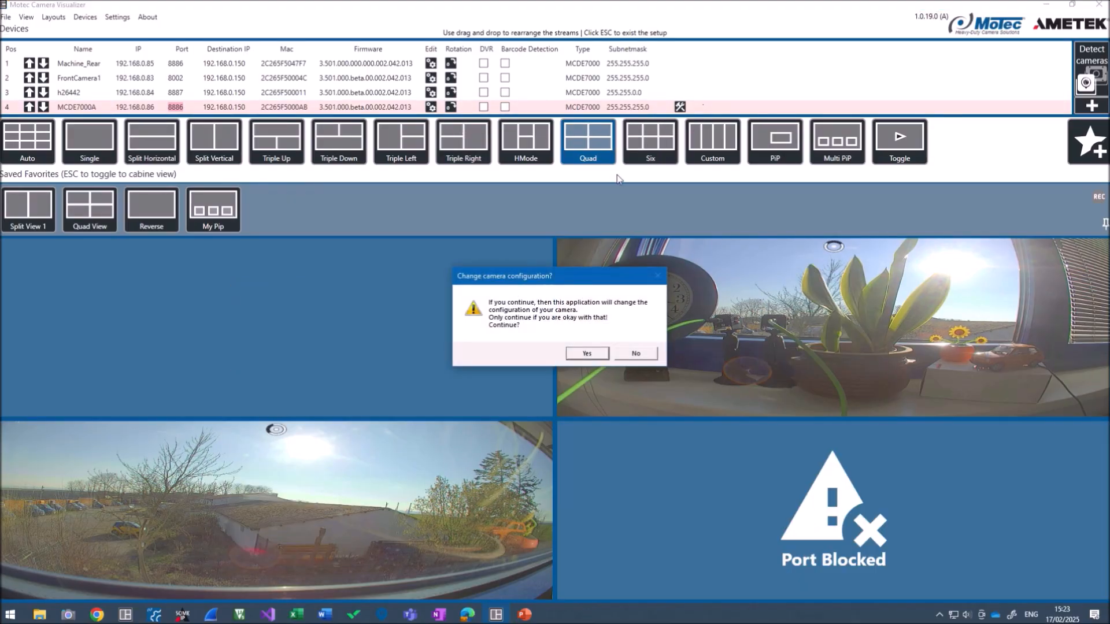
left_click(585, 353)
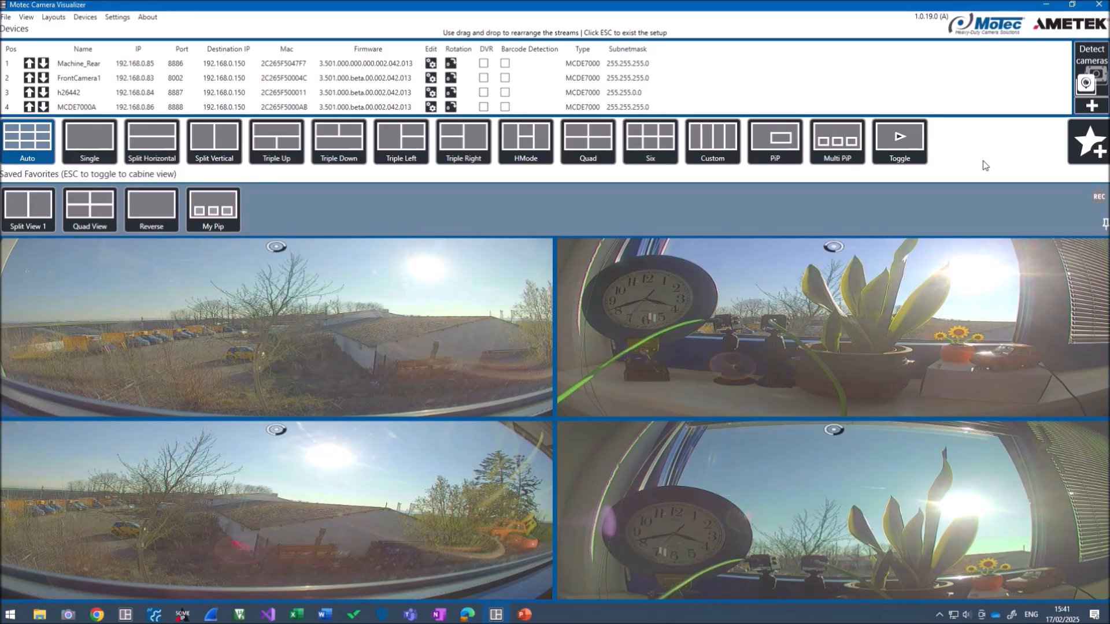
In the enlarged camera view, save a FrontCamera1 snapshot and then a short FrontCamera1 video recording
key("Escape")
mouse_move(339, 168)
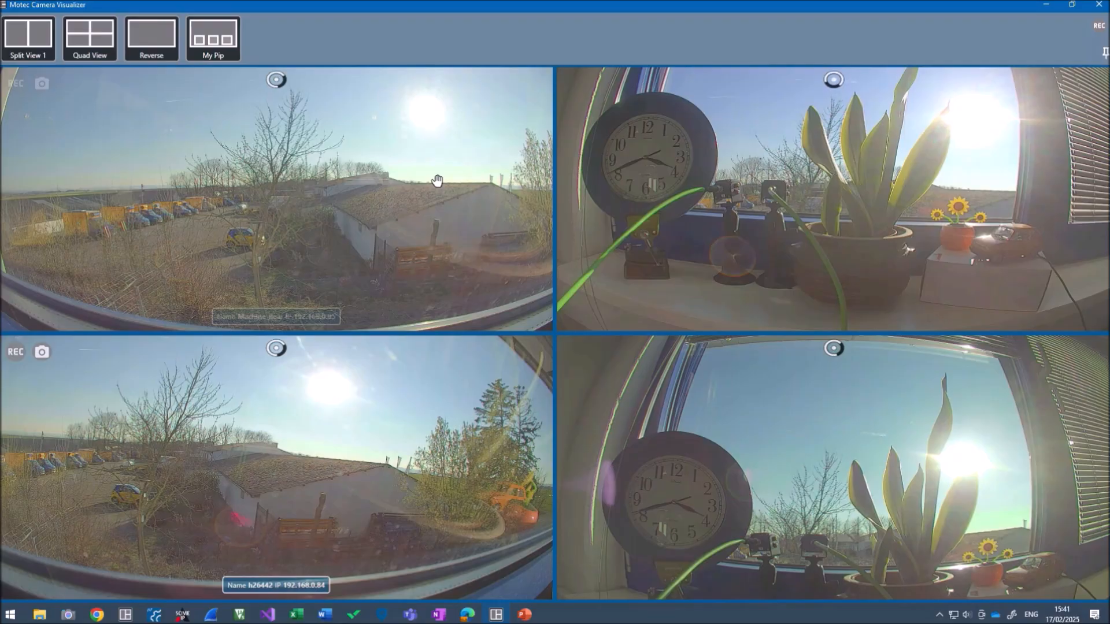
mouse_move(591, 160)
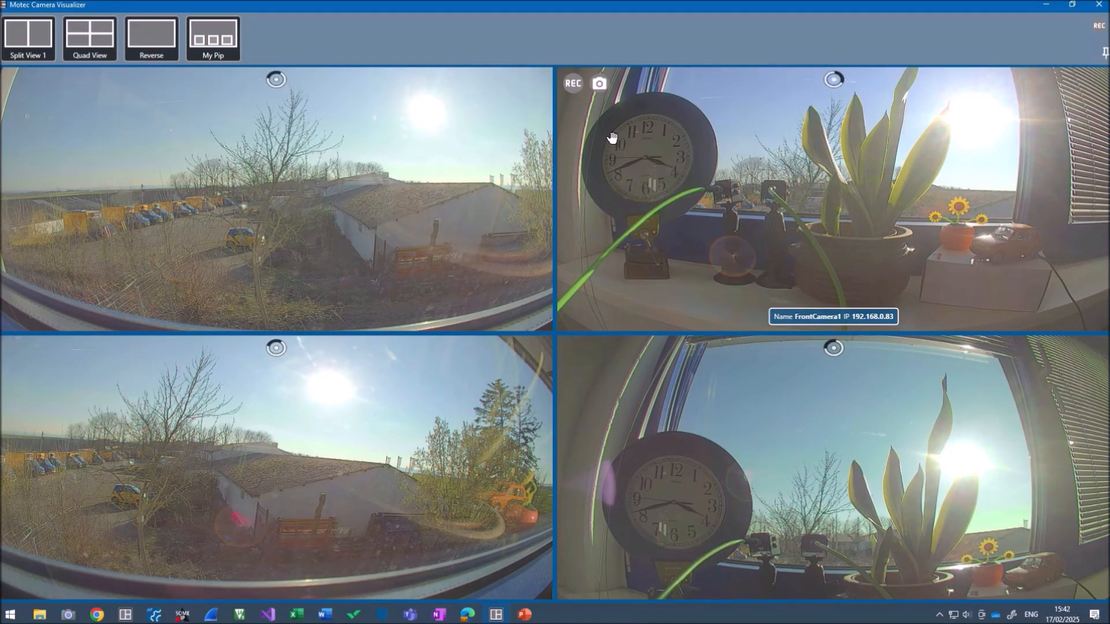
left_click(600, 84)
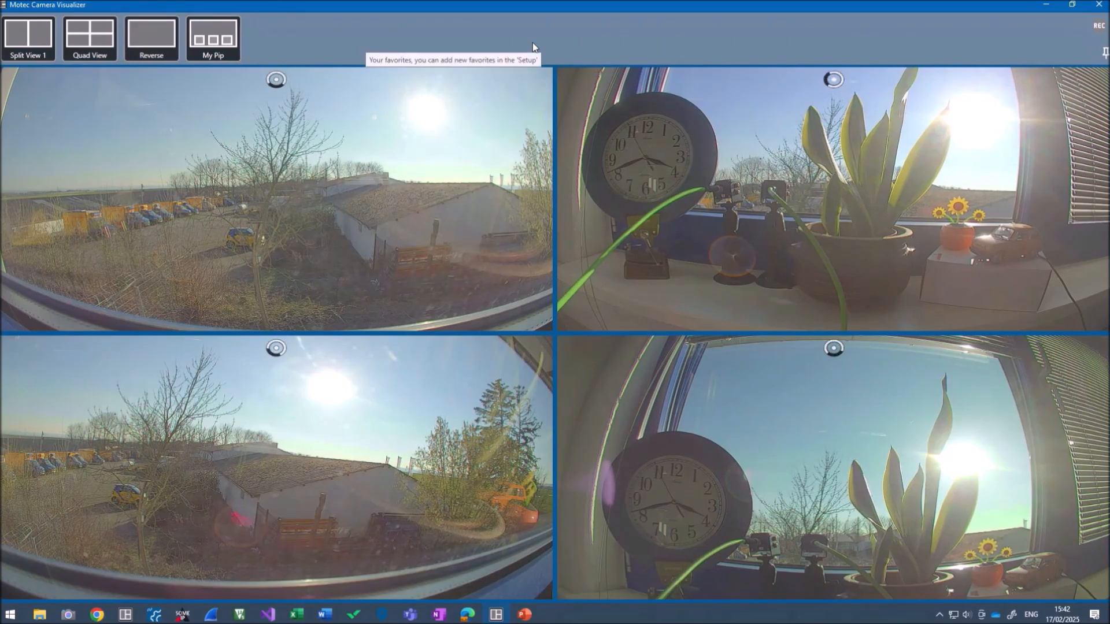
mouse_move(585, 119)
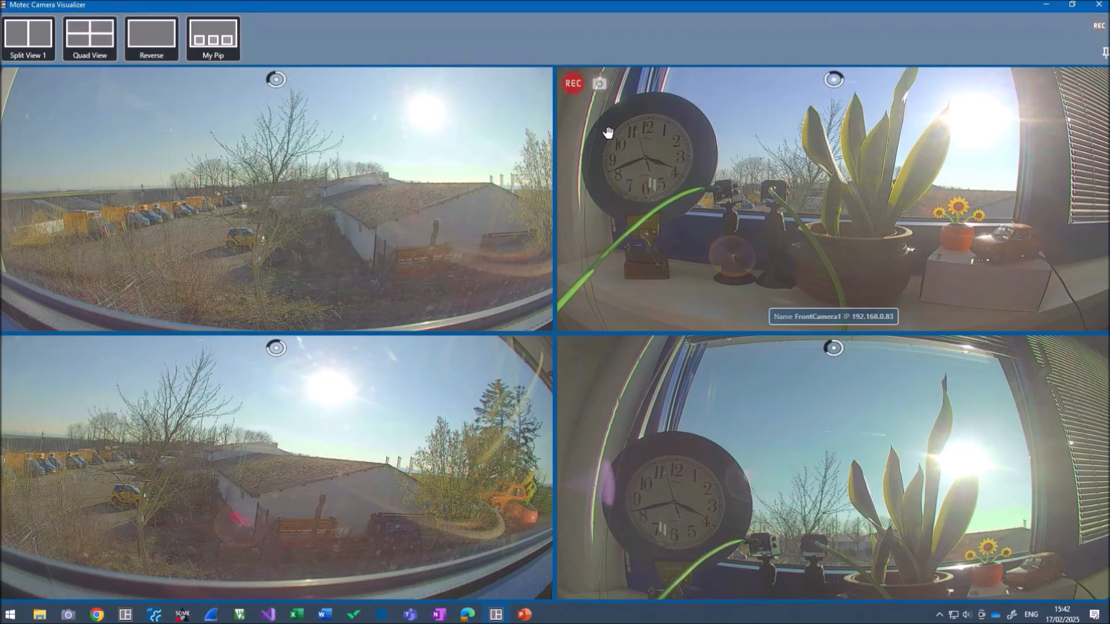
left_click(573, 85)
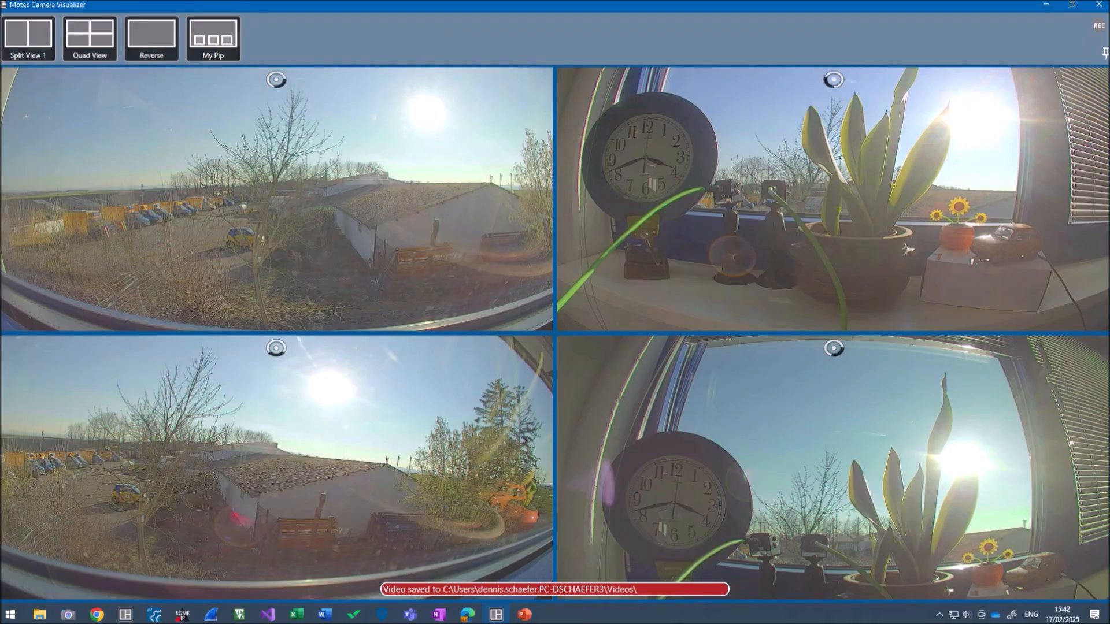
View the FrontCamera1 snapshot JPG and 4-second AVI recording from the Videos folder, closing each viewer
left_click_drag(1, 173, 577, 159)
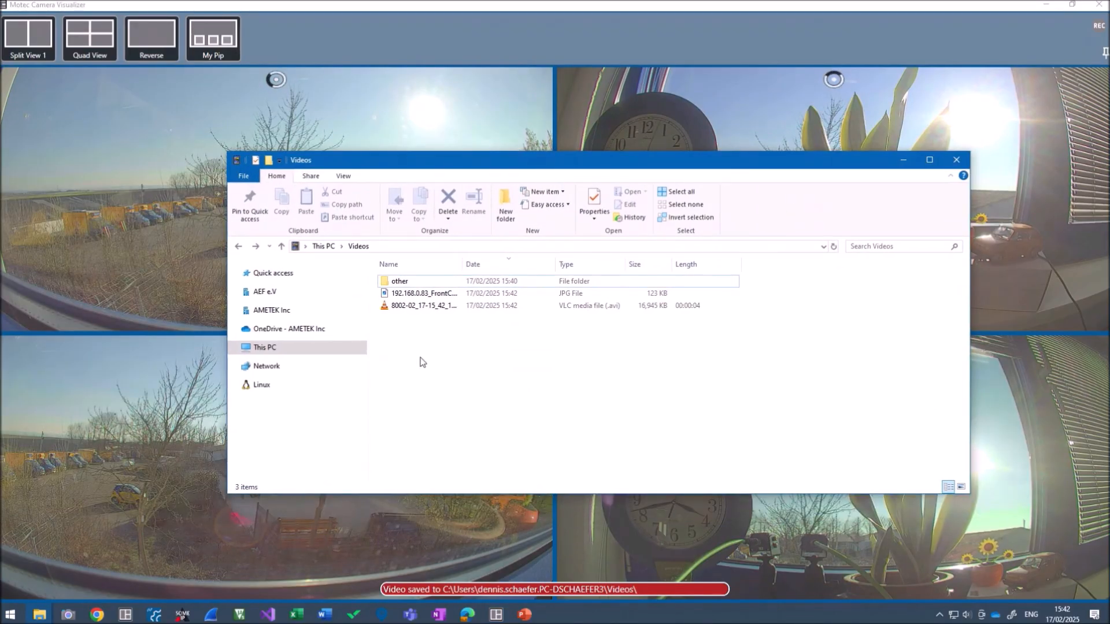
left_click_drag(462, 263, 513, 263)
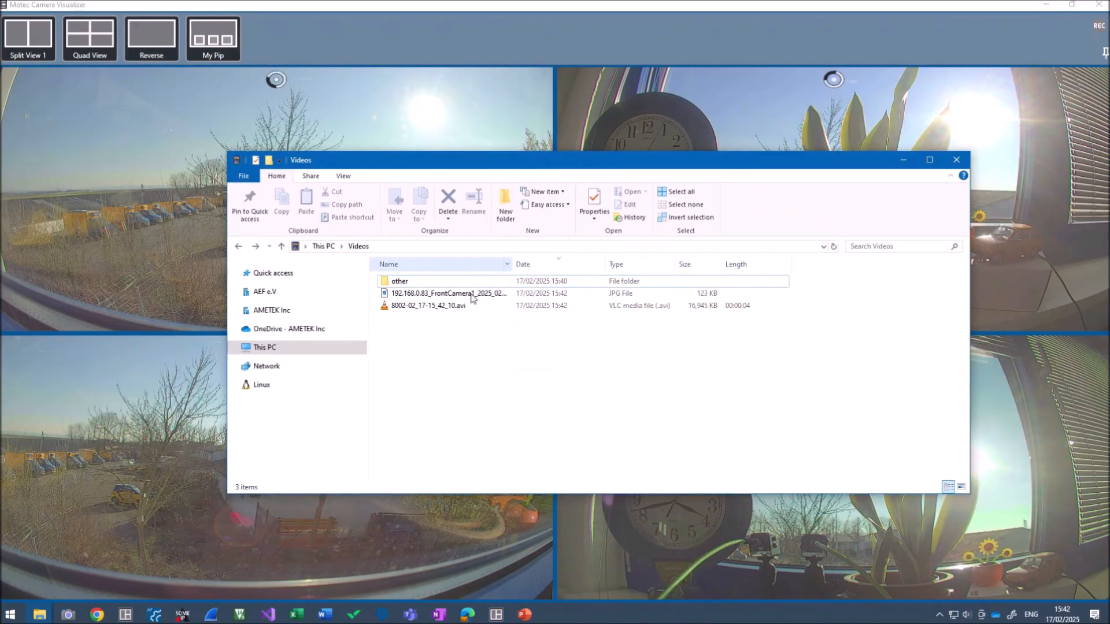
left_click(440, 297)
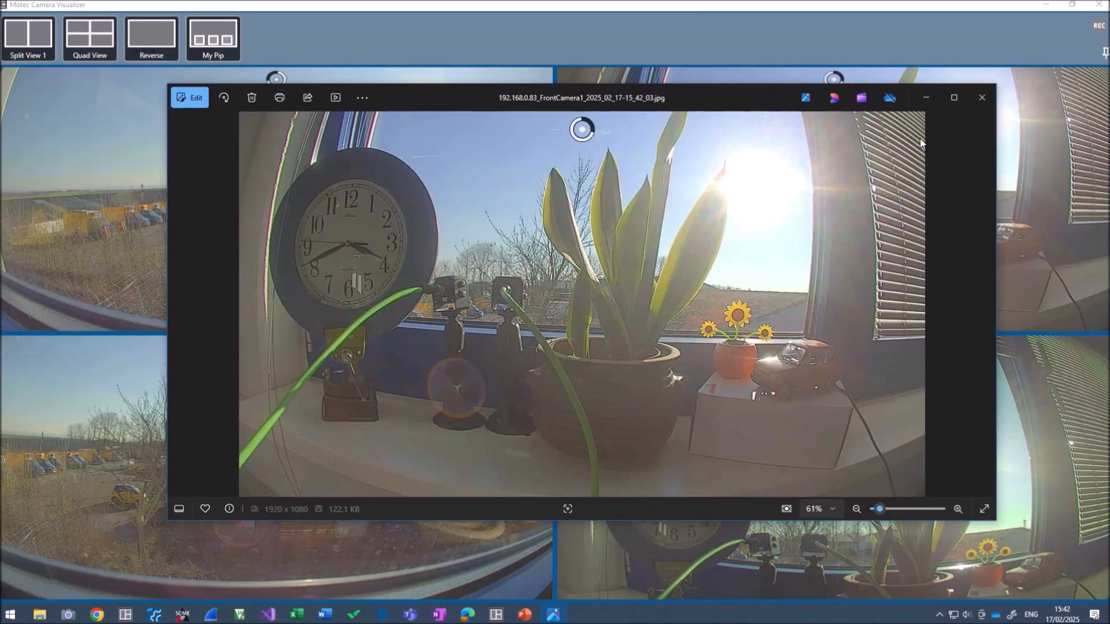
left_click(983, 100)
double_click(408, 306)
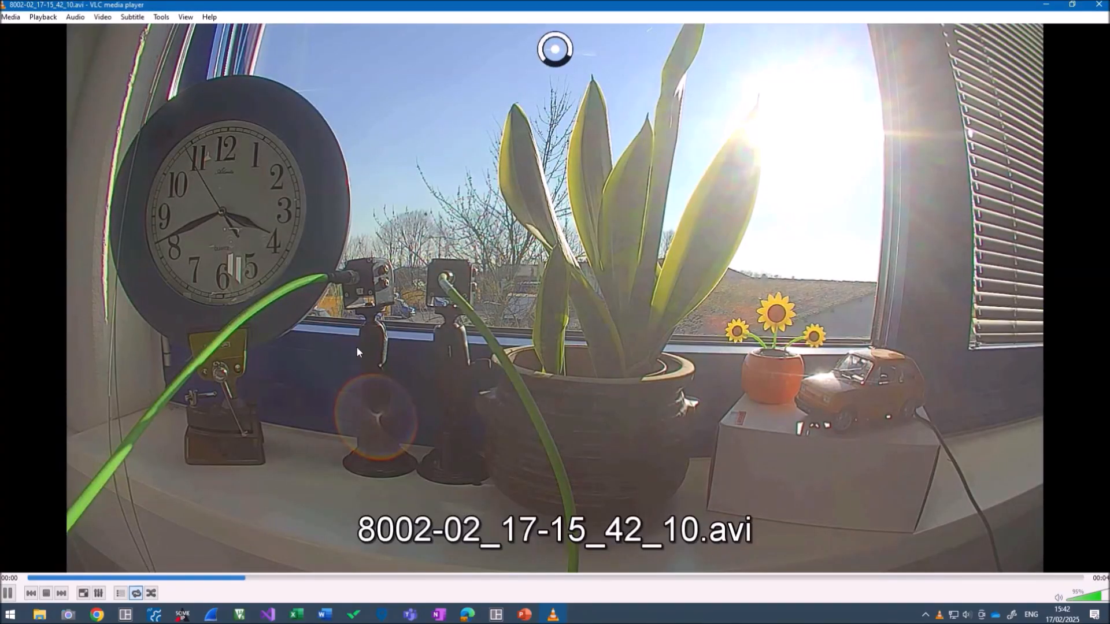
left_click(1098, 7)
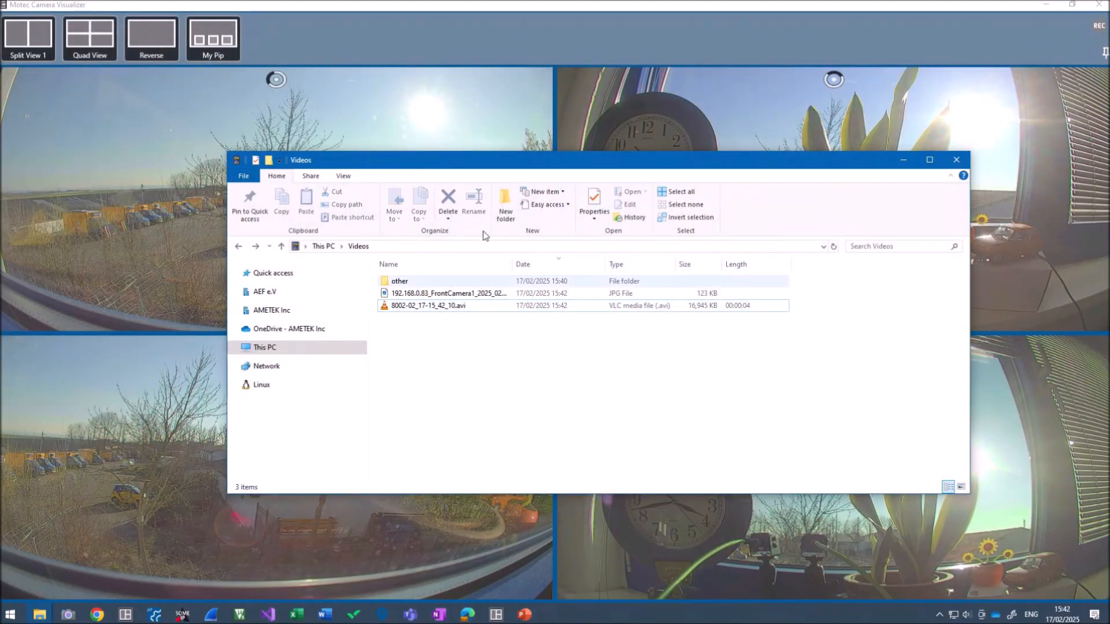
Drag the Recording Quality slider in Settings from 40 down to 14
left_click(481, 21)
key("Escape")
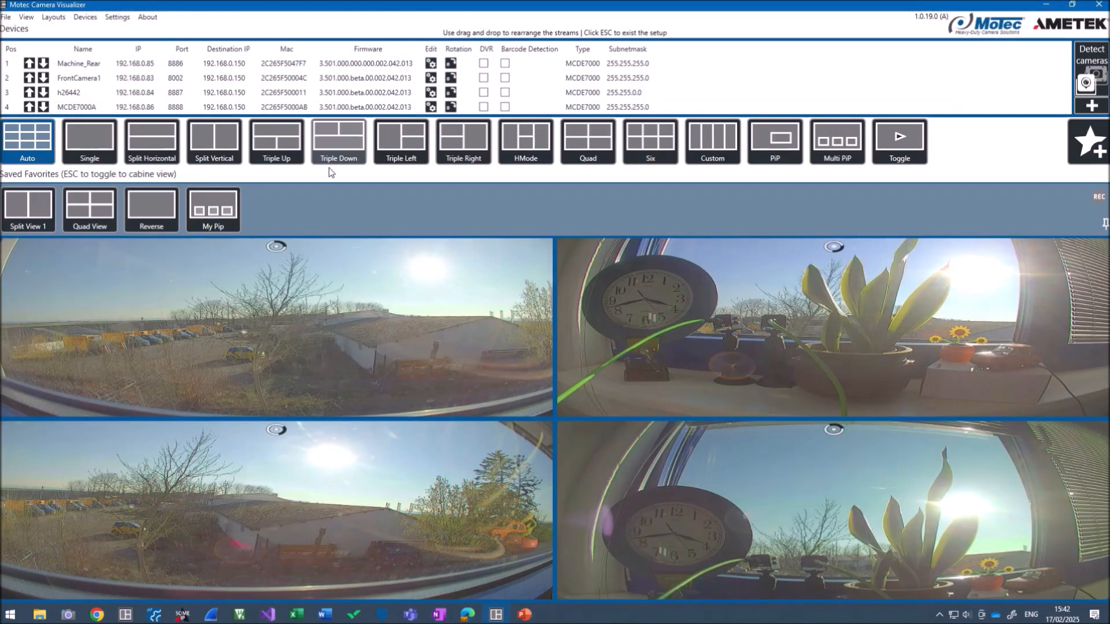
left_click(115, 18)
scroll(362, 327, "down", 5)
scroll(359, 324, "down", 5)
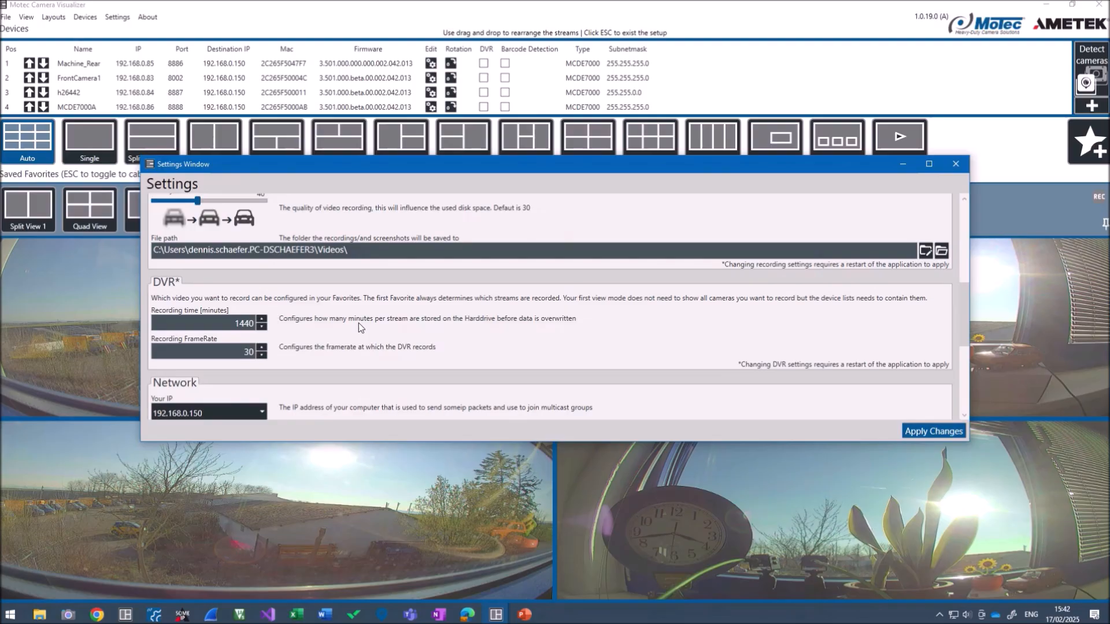
scroll(353, 321, "up", 2)
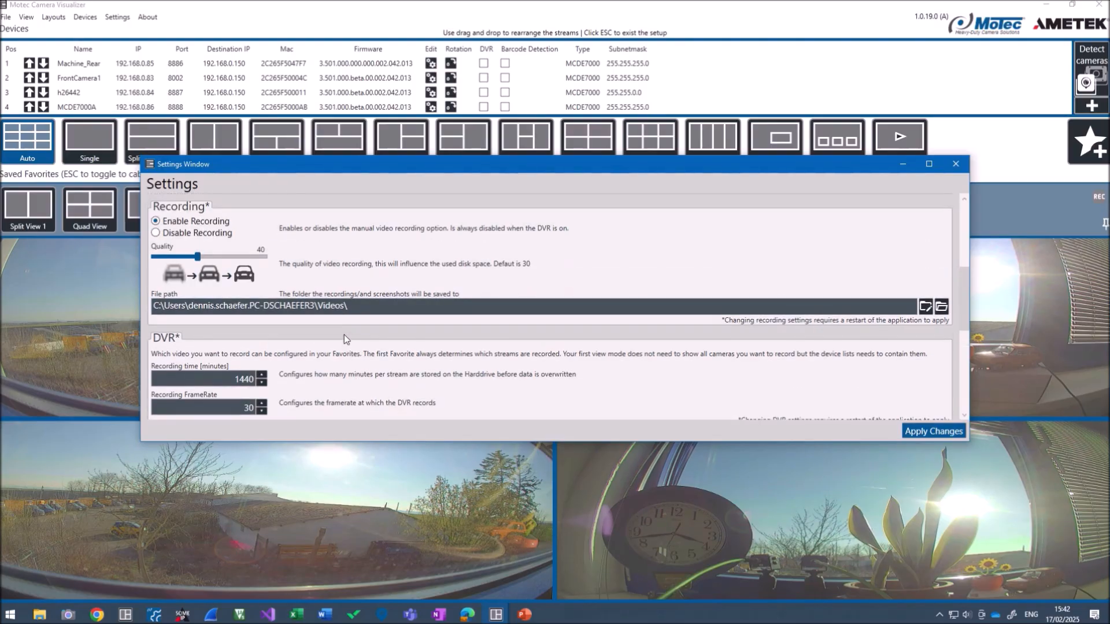
left_click_drag(384, 454, 383, 532)
scroll(259, 318, "up", 1)
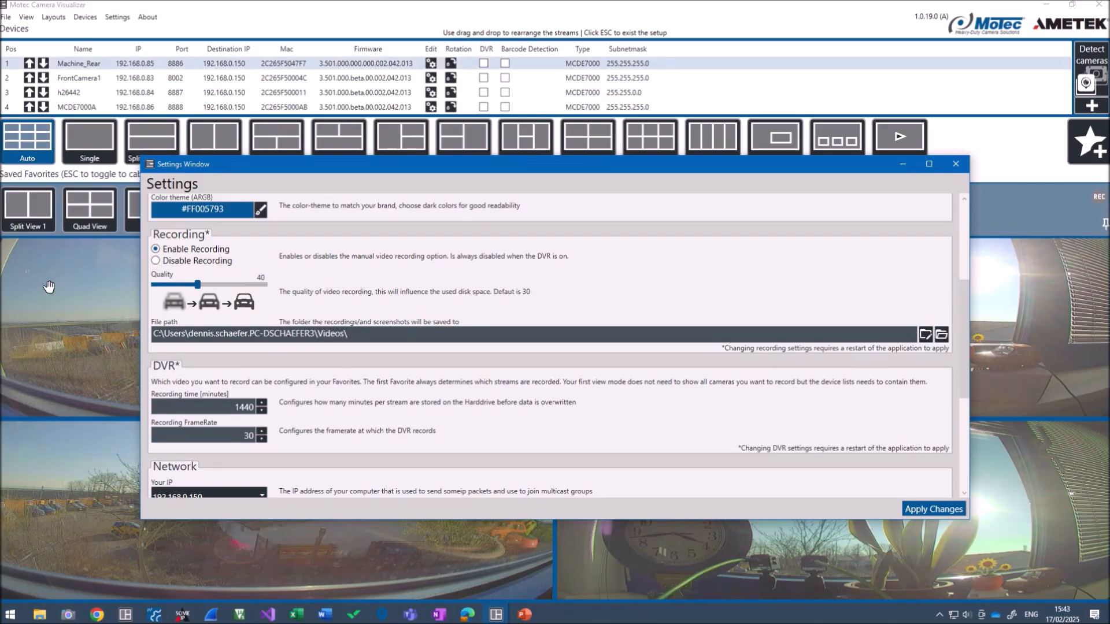
mouse_move(48, 289)
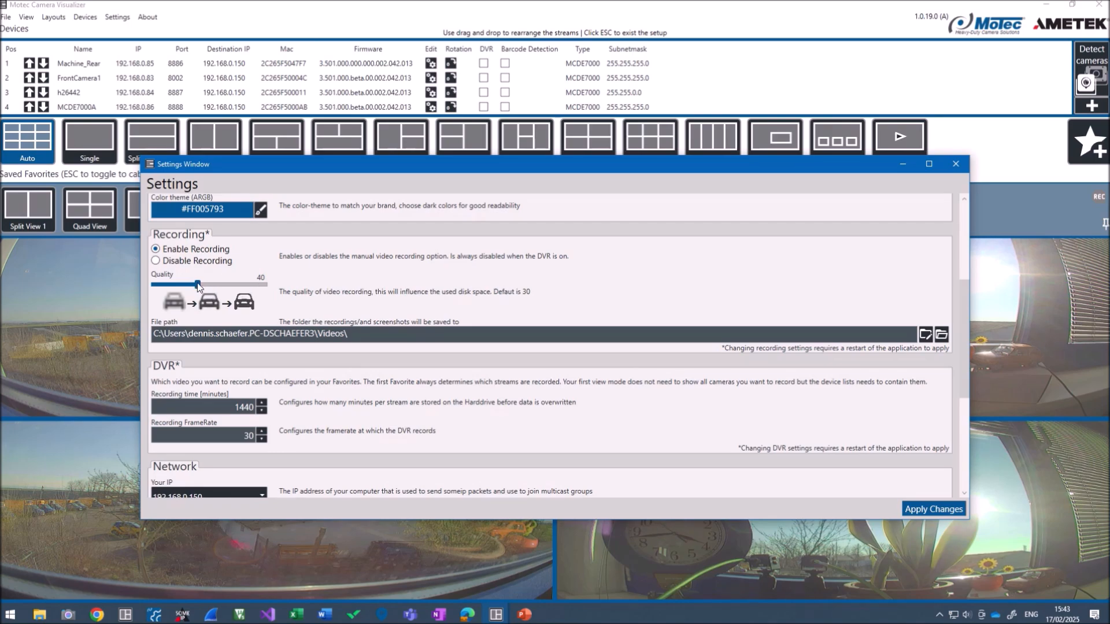
left_click_drag(237, 293, 167, 292)
Delete all saved favorites via File > Clear Favorites and switch to the Six layout
left_click(955, 166)
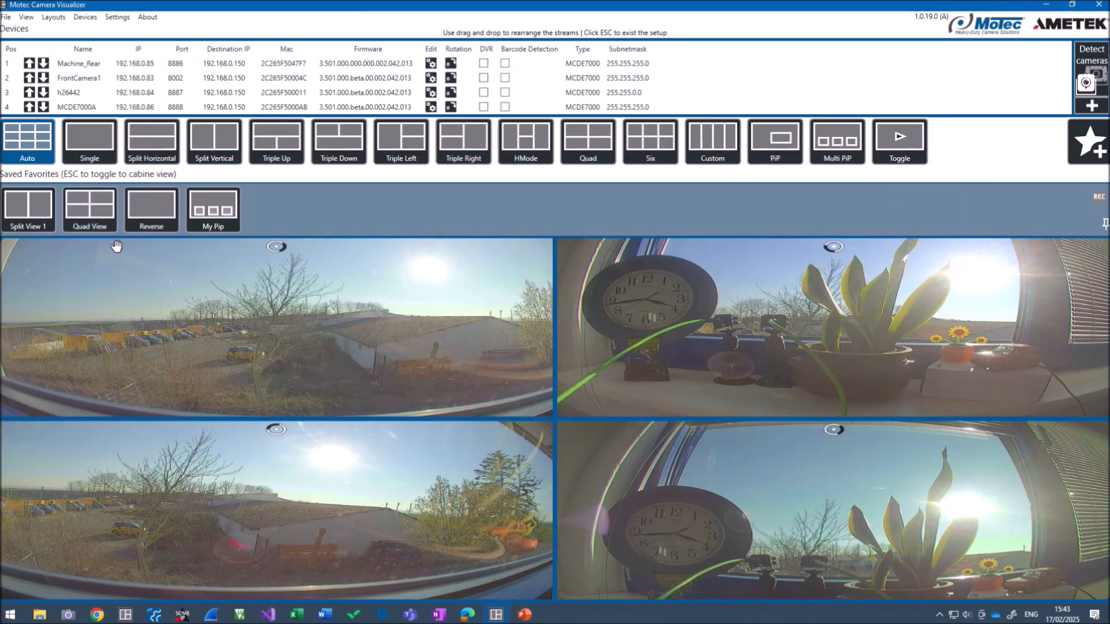
mouse_move(218, 227)
left_click(6, 17)
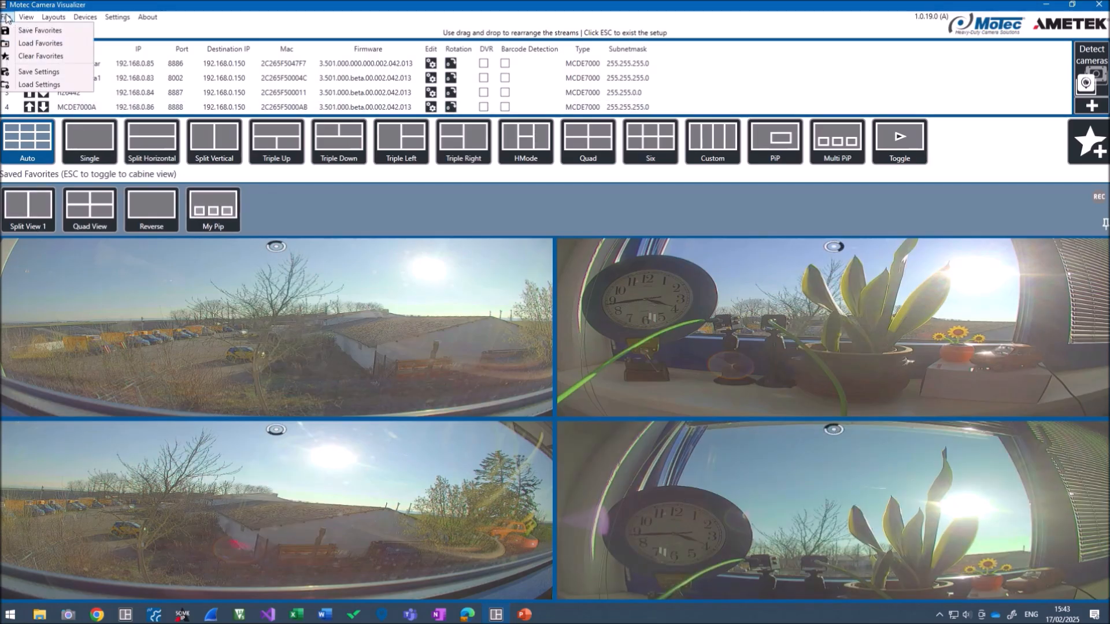
left_click(33, 57)
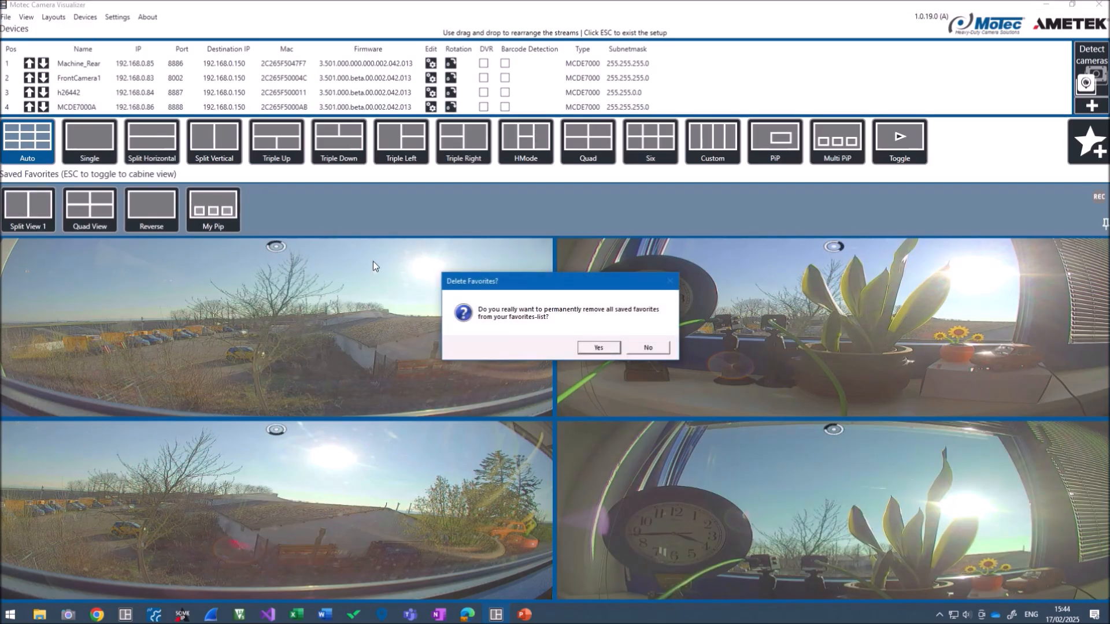
left_click(586, 348)
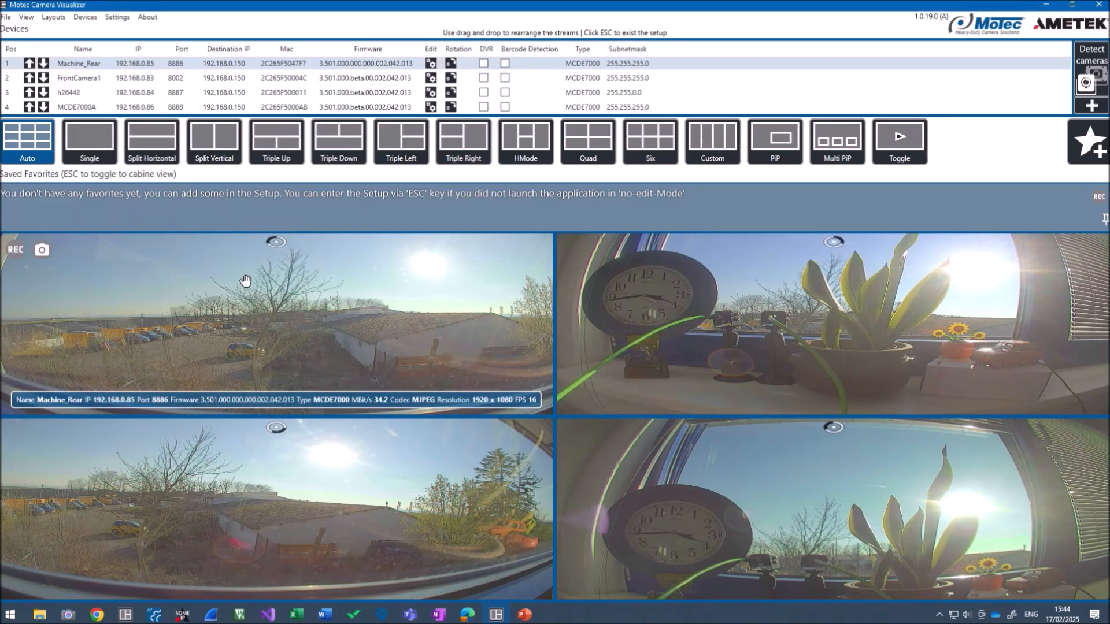
left_click(650, 142)
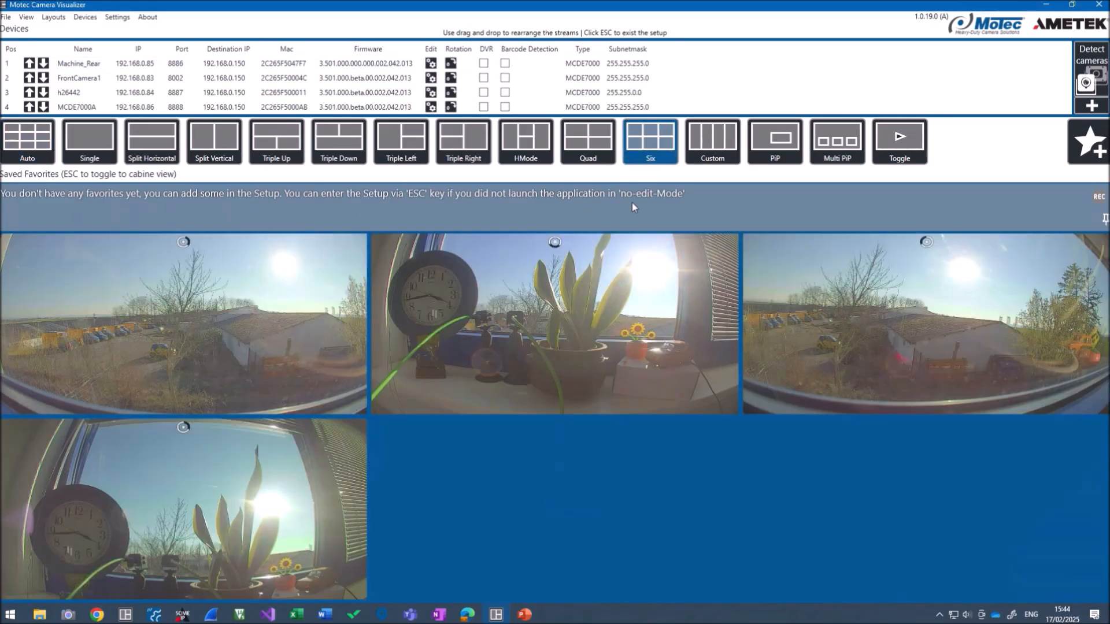
Switch to a Custom layout with 4 columns and enable DVR for FrontCamera1
left_click(724, 140)
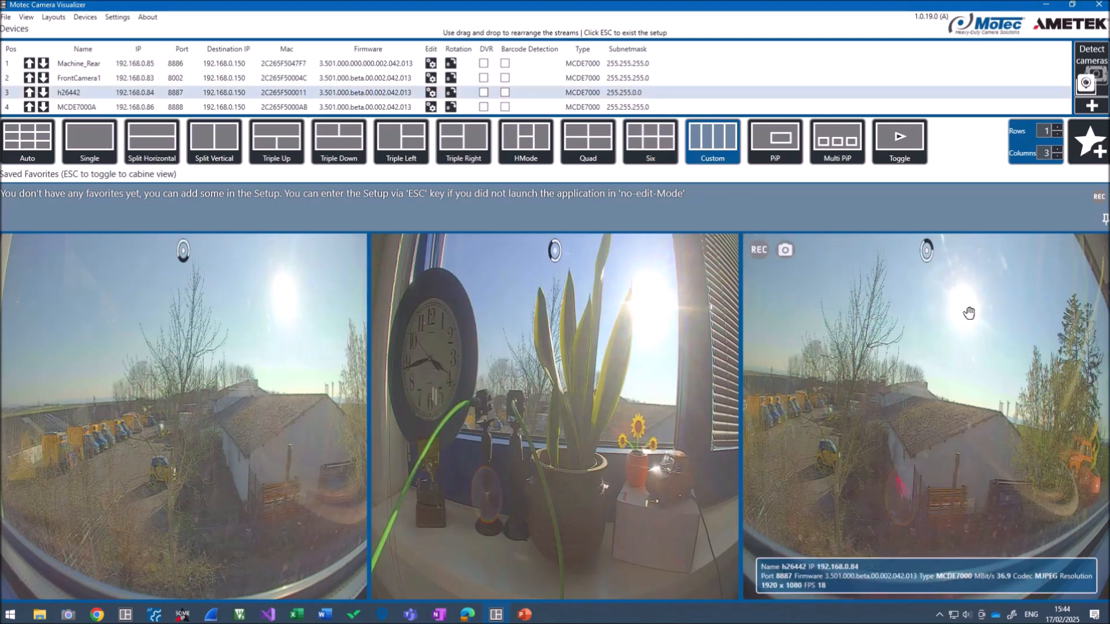
left_click(1057, 149)
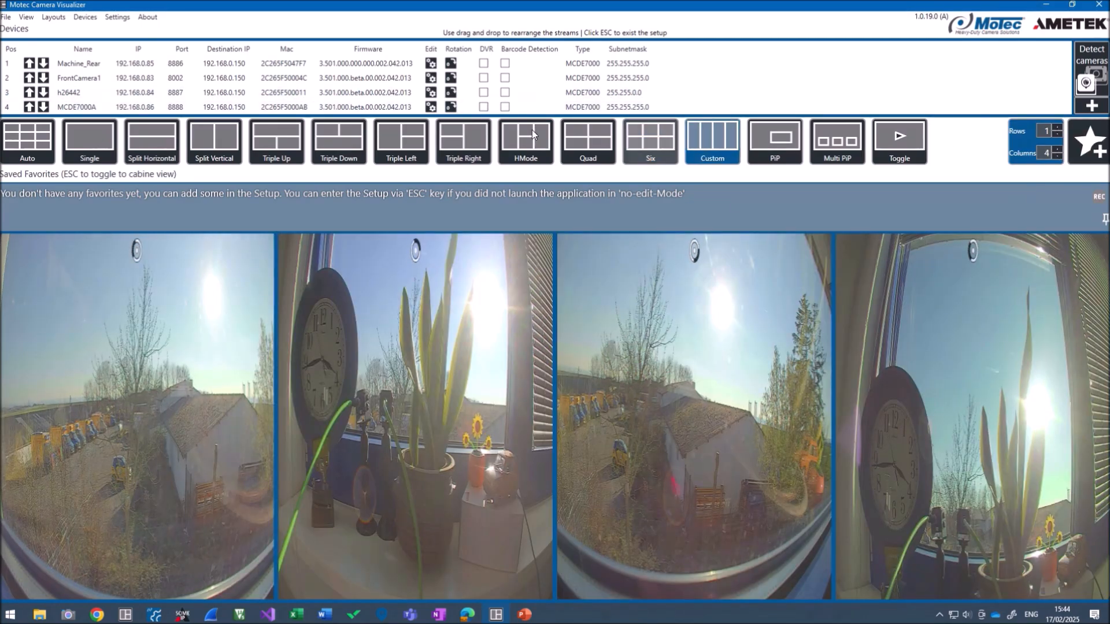
left_click(483, 79)
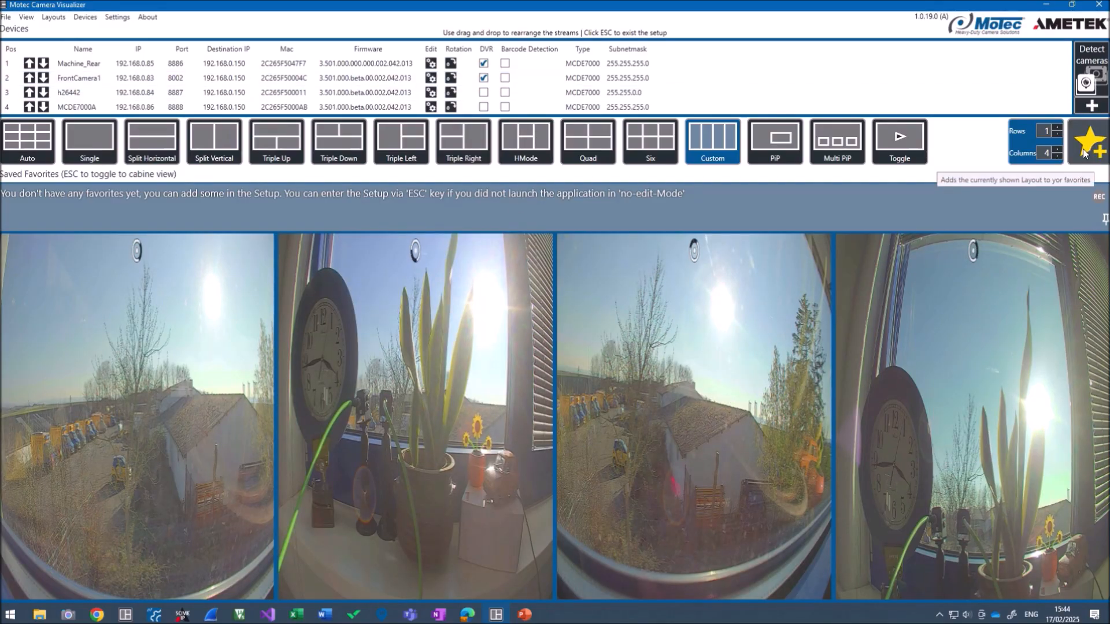
Save the current layout as a new favorite named 'DVR Test'
left_click(1085, 154)
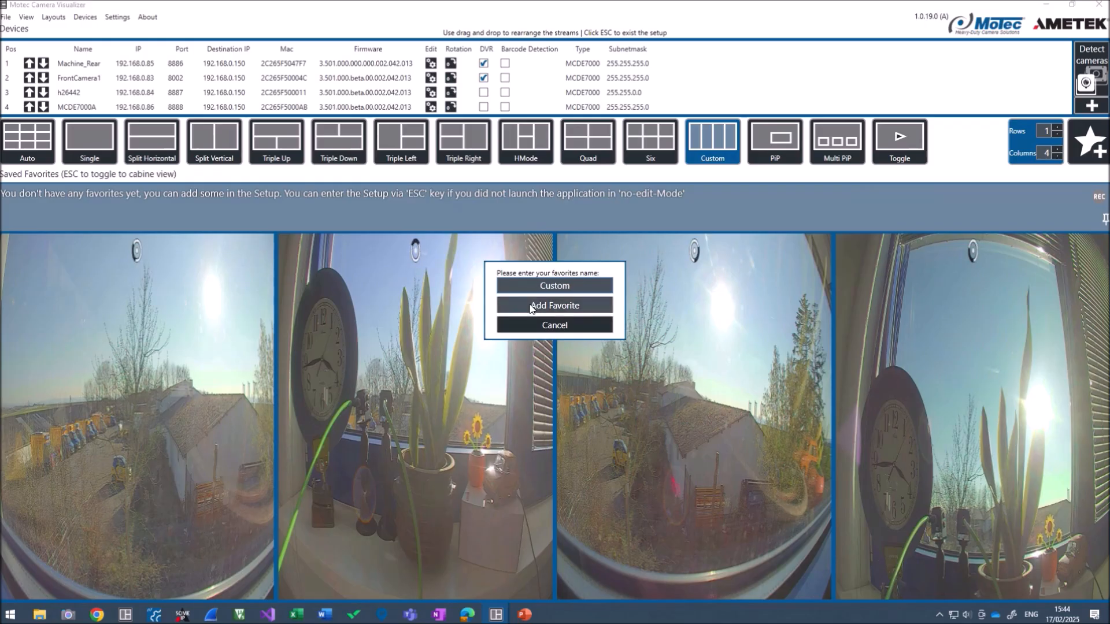
double_click(555, 288)
type("DVR Test")
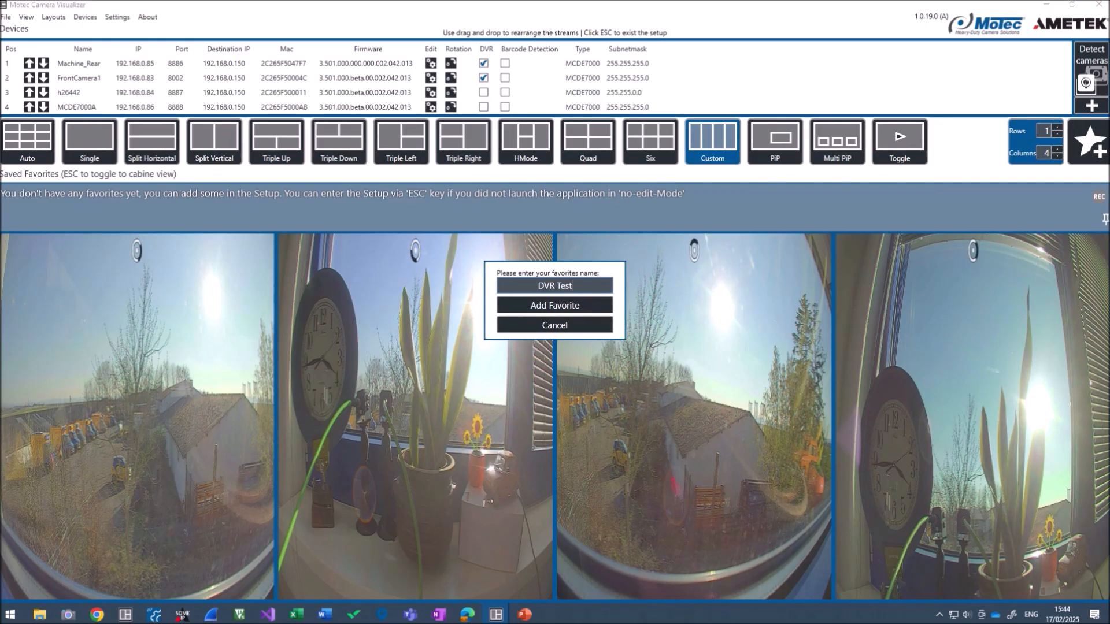
left_click(517, 312)
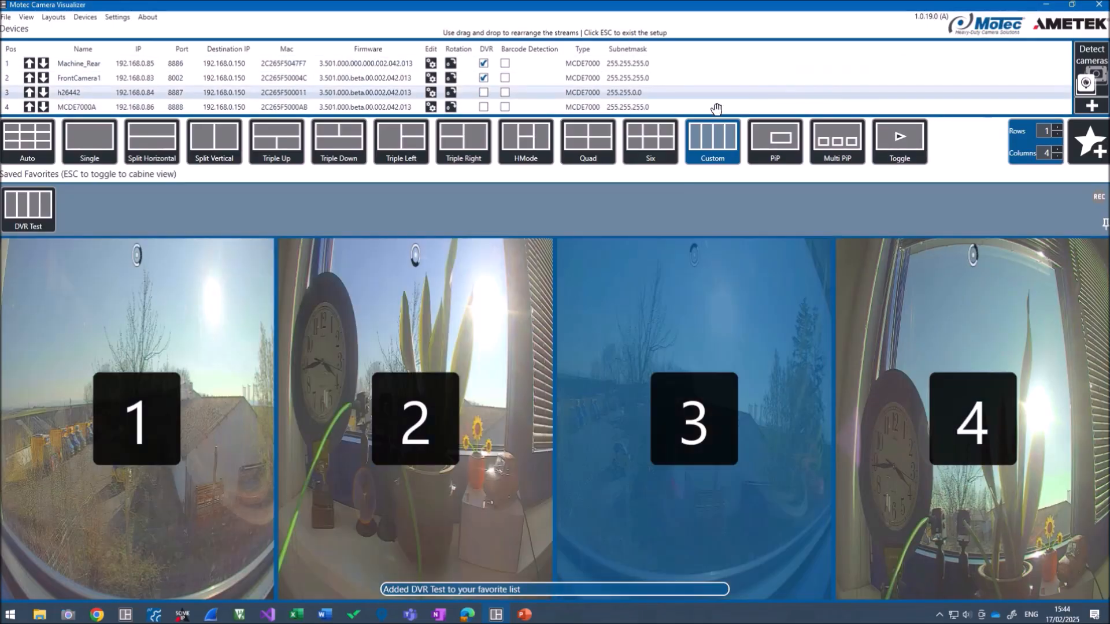
Relaunch MotecCameraVisualizer.exe from the MotecCameraVisualizer_1.0.8 folder window
mouse_move(25, 216)
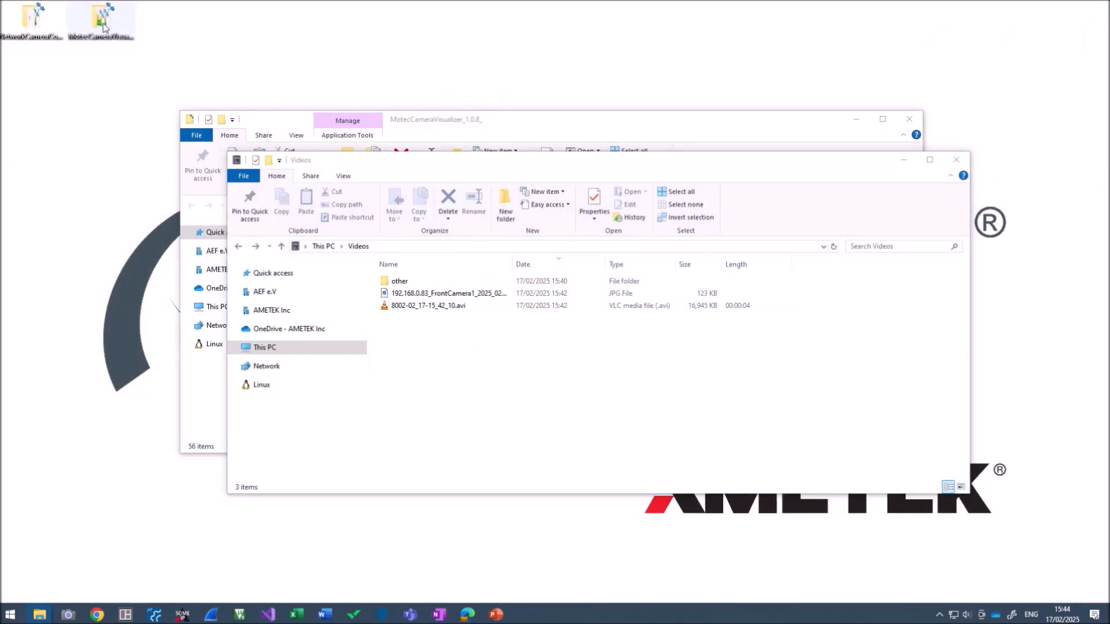
key("alt+Tab")
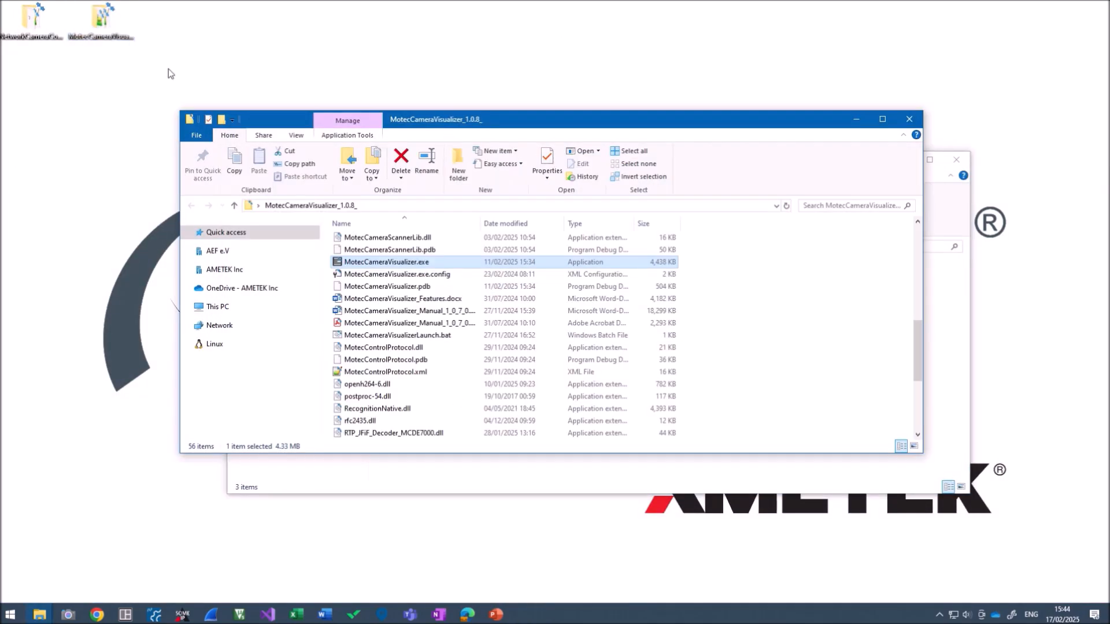
double_click(424, 265)
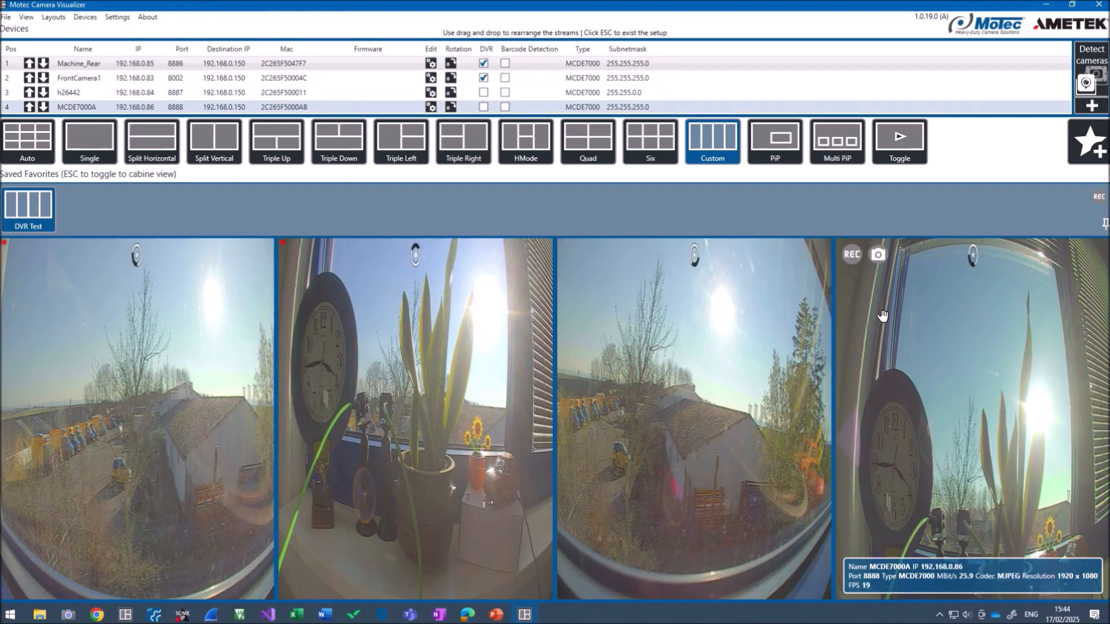
mouse_move(577, 258)
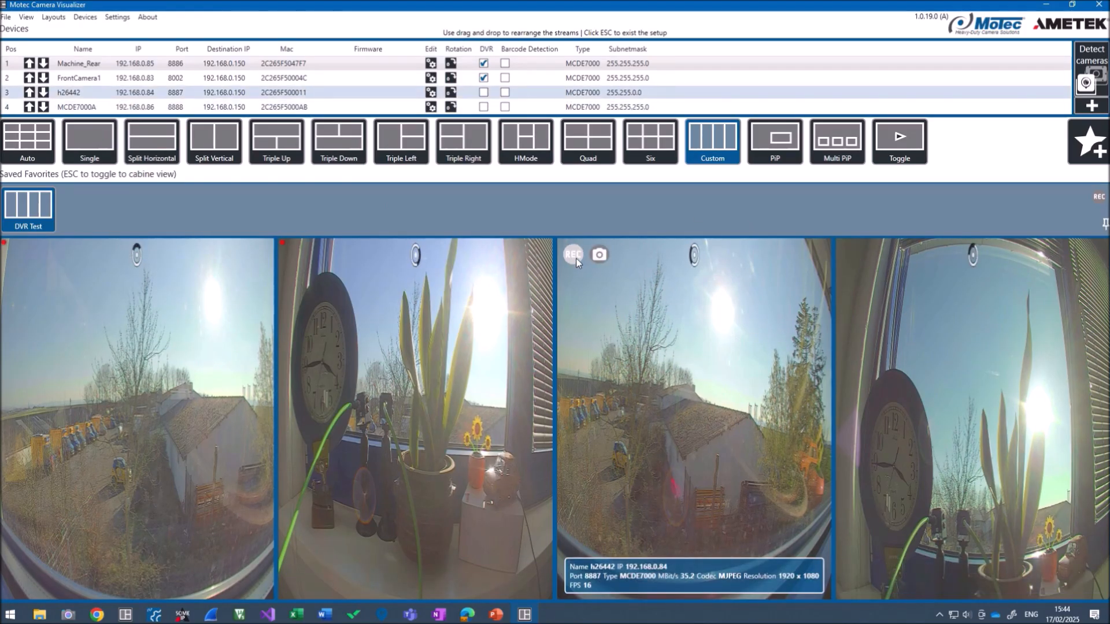
mouse_move(315, 363)
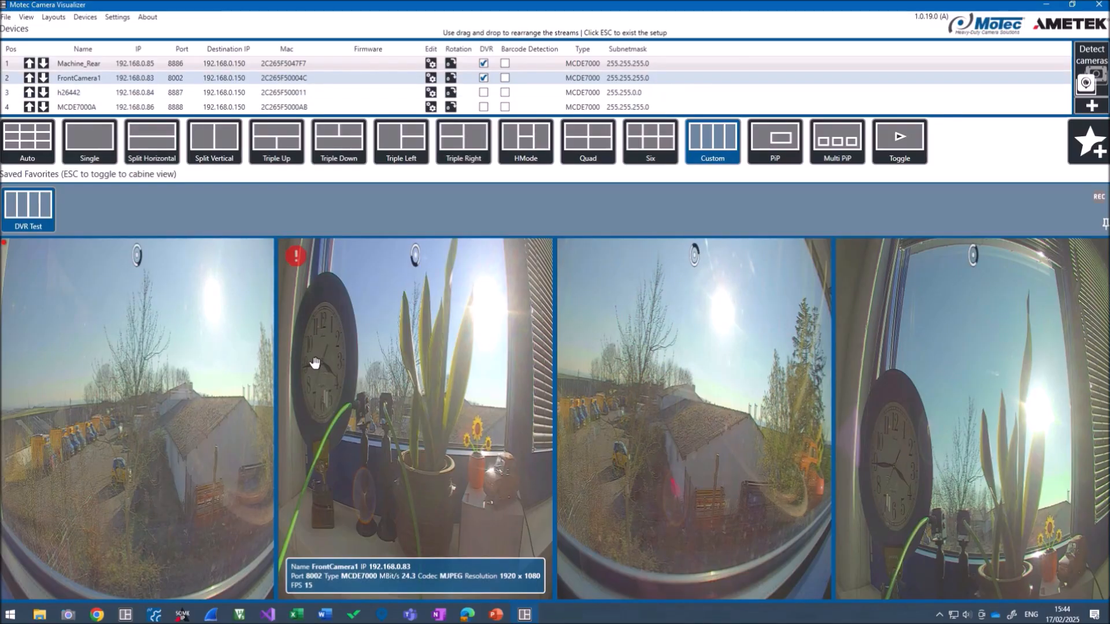
mouse_move(146, 392)
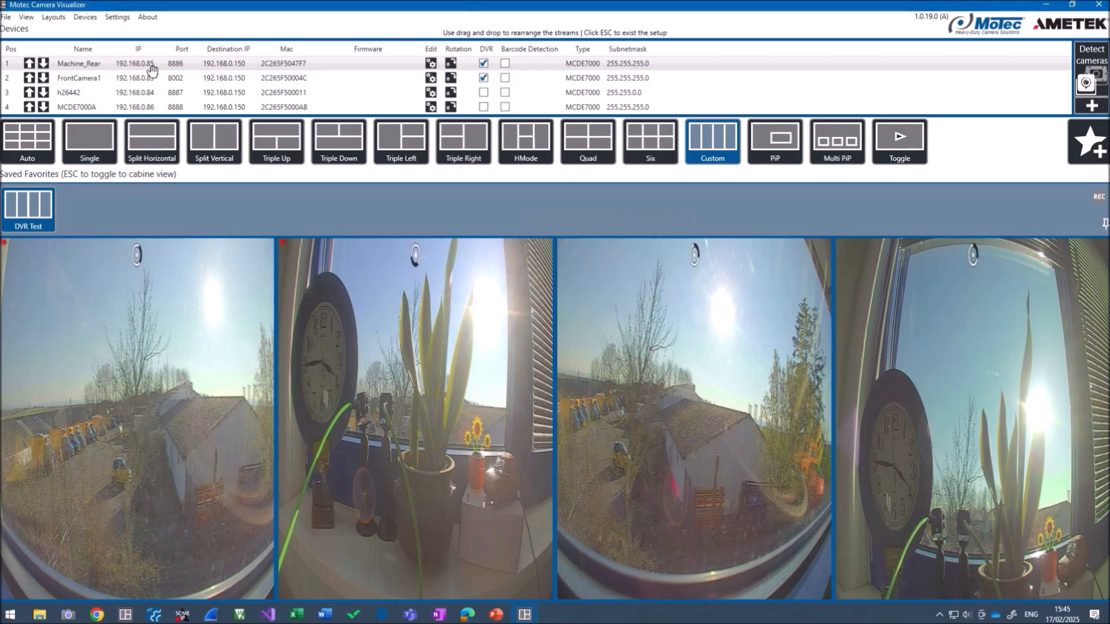
Select the DVR Recording time value 1440 in Settings, then switch to the Videos folder window
left_click(118, 17)
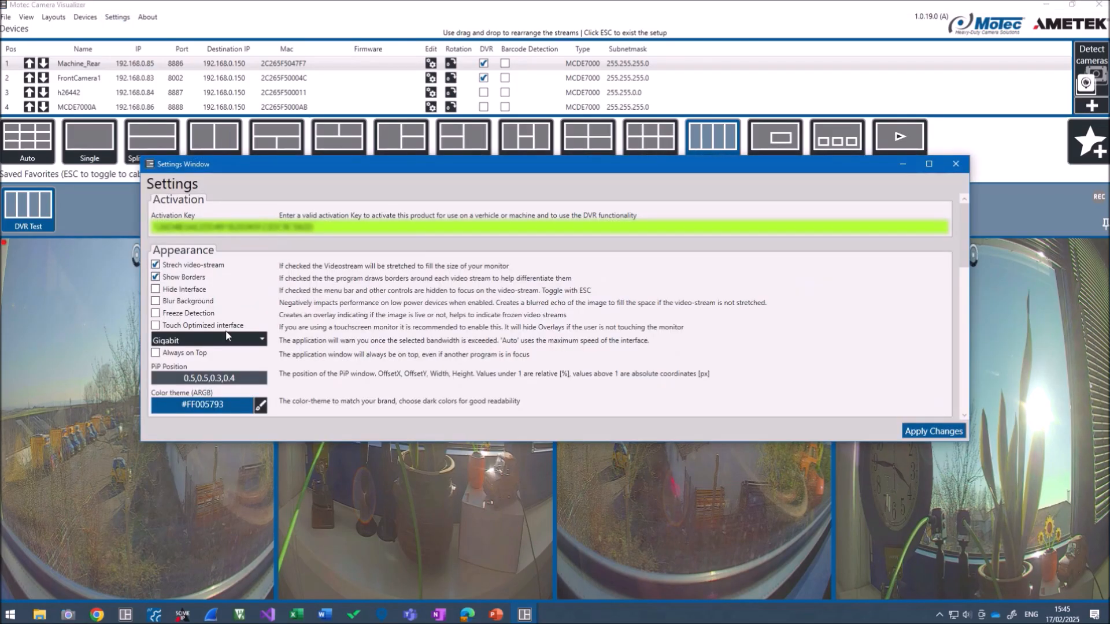
scroll(287, 336, "down", 5)
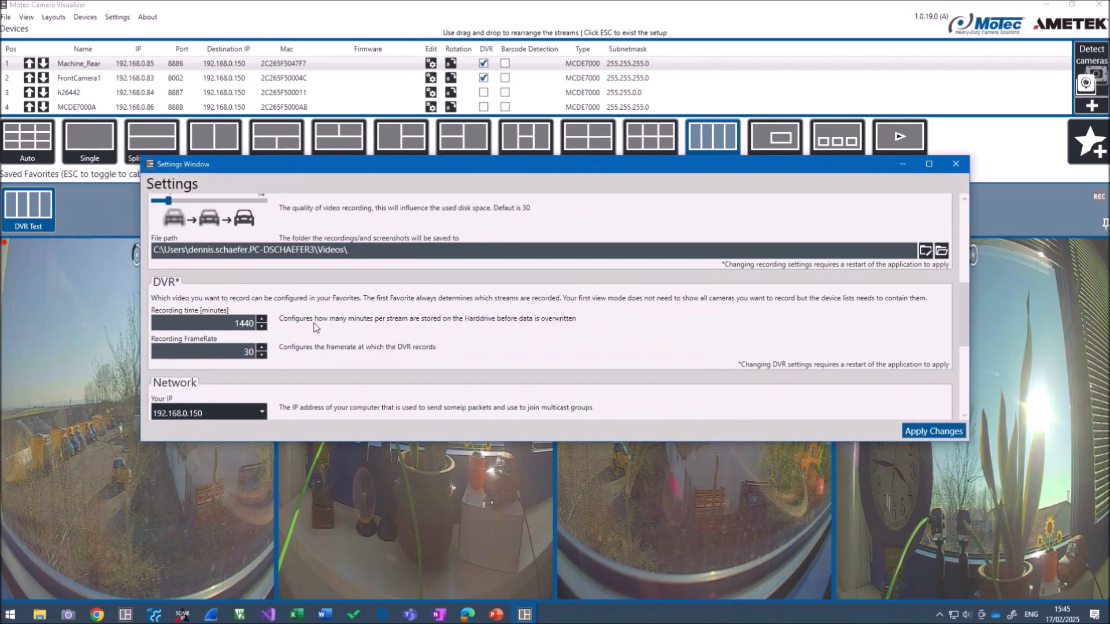
double_click(215, 325)
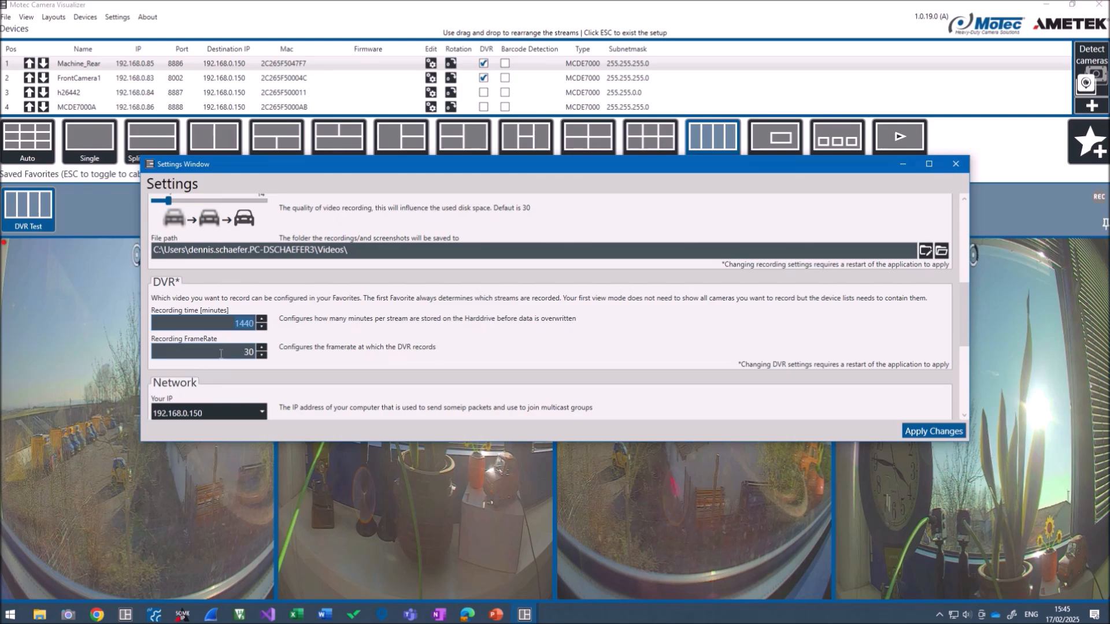
key("alt+Tab")
key("alt+Tab")
key("alt+Tab")
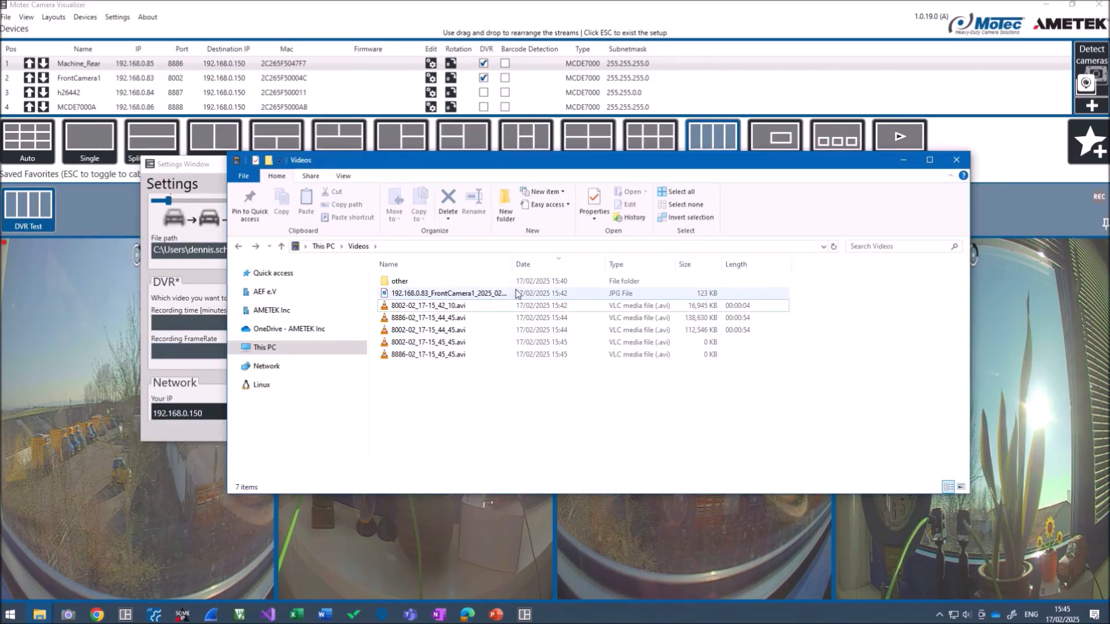
Widen the Name column to show full recording file names, then return to the Settings window
left_click_drag(513, 265, 576, 268)
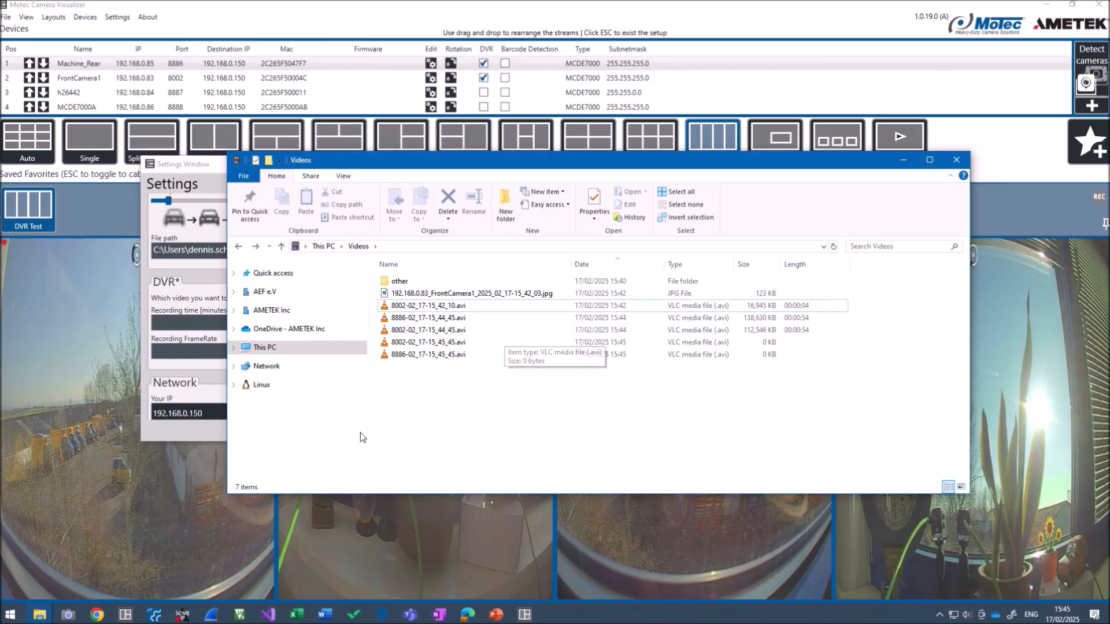
left_click(195, 373)
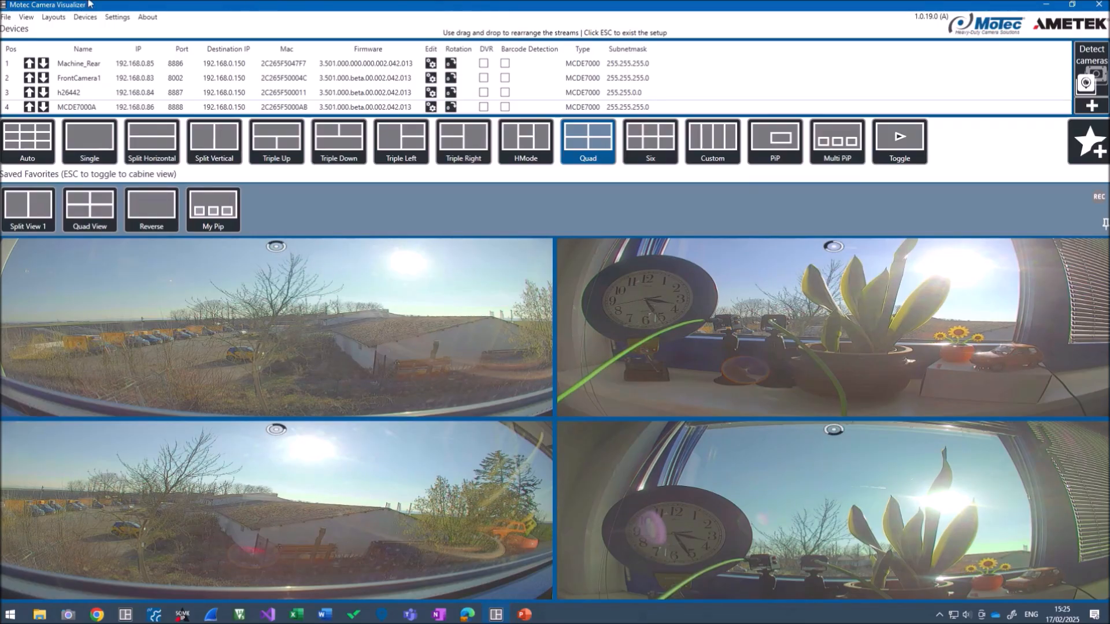
Toggle stretching of the four feeds on and off, returning them to original aspect ratio
left_click(23, 22)
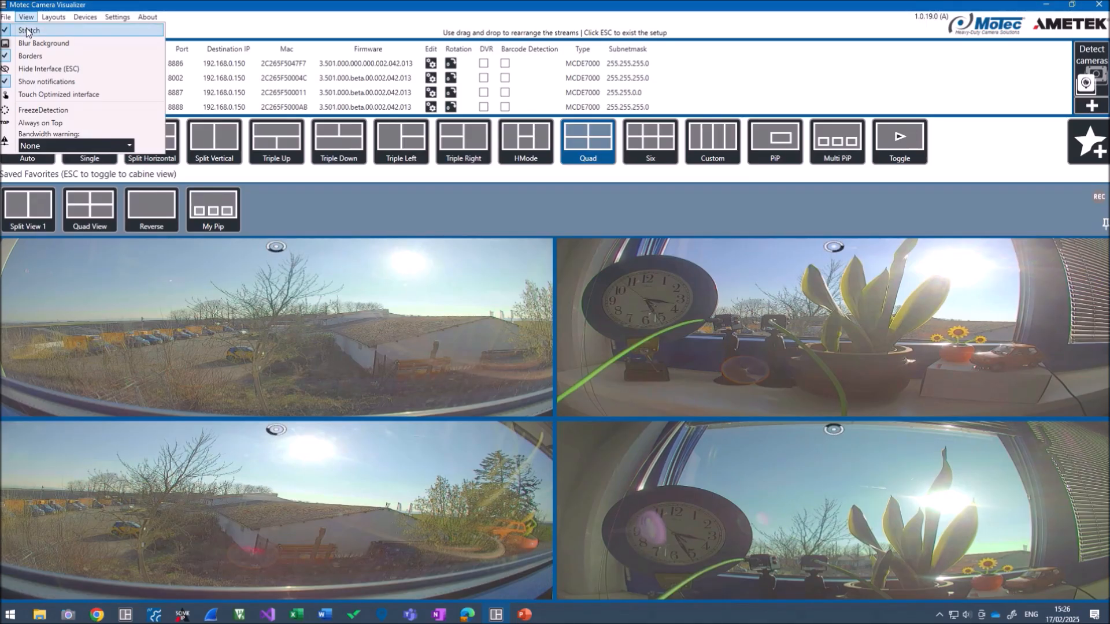
left_click(26, 30)
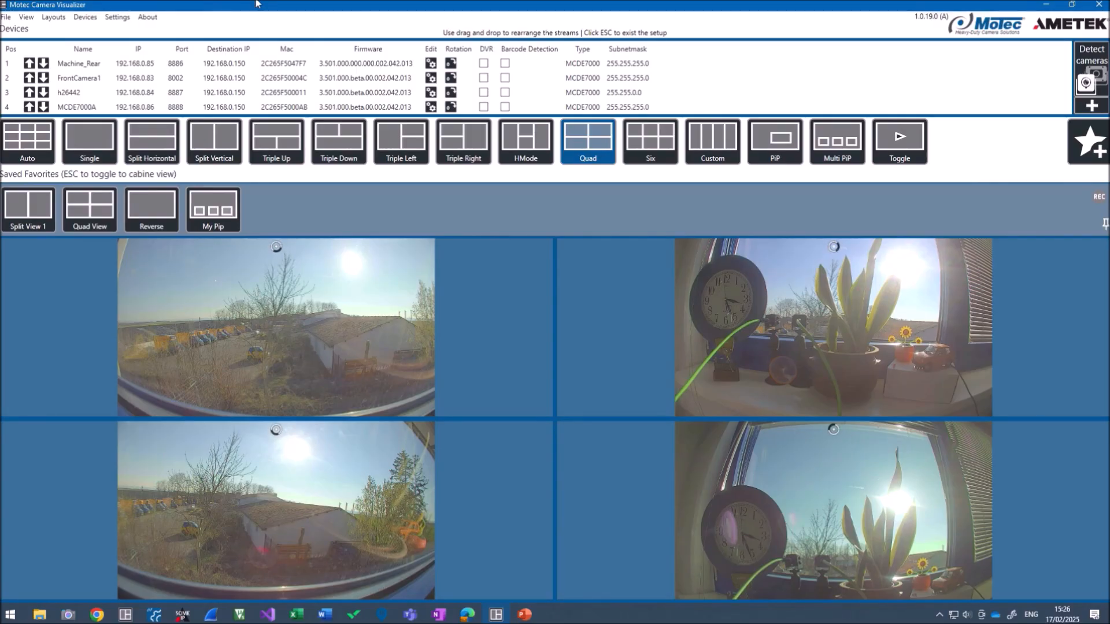
left_click(28, 17)
left_click(28, 29)
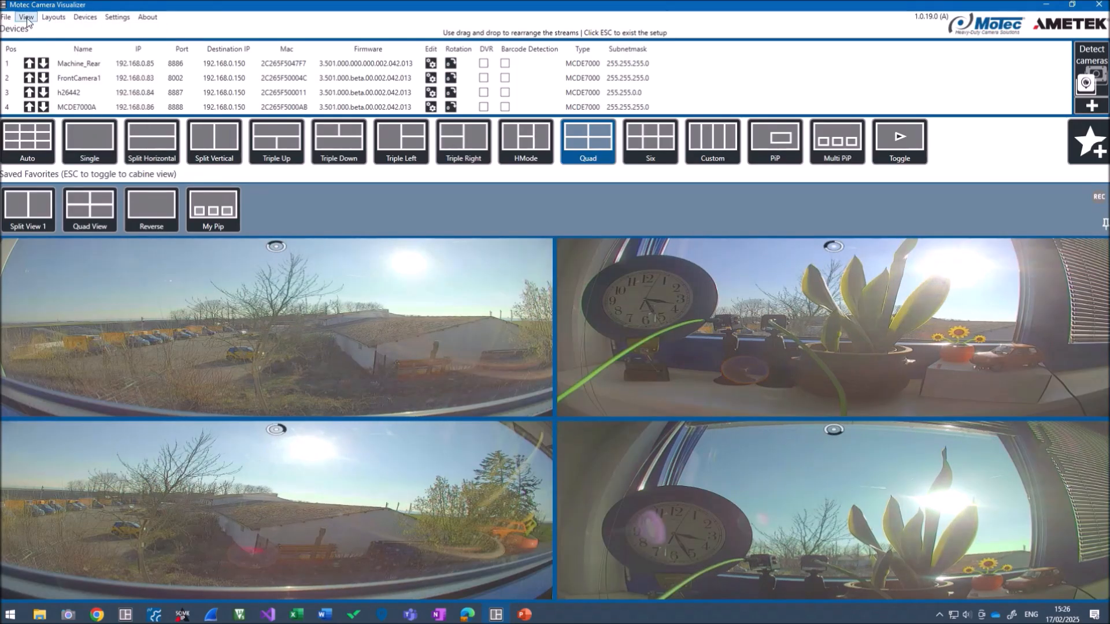
left_click(27, 17)
left_click(29, 29)
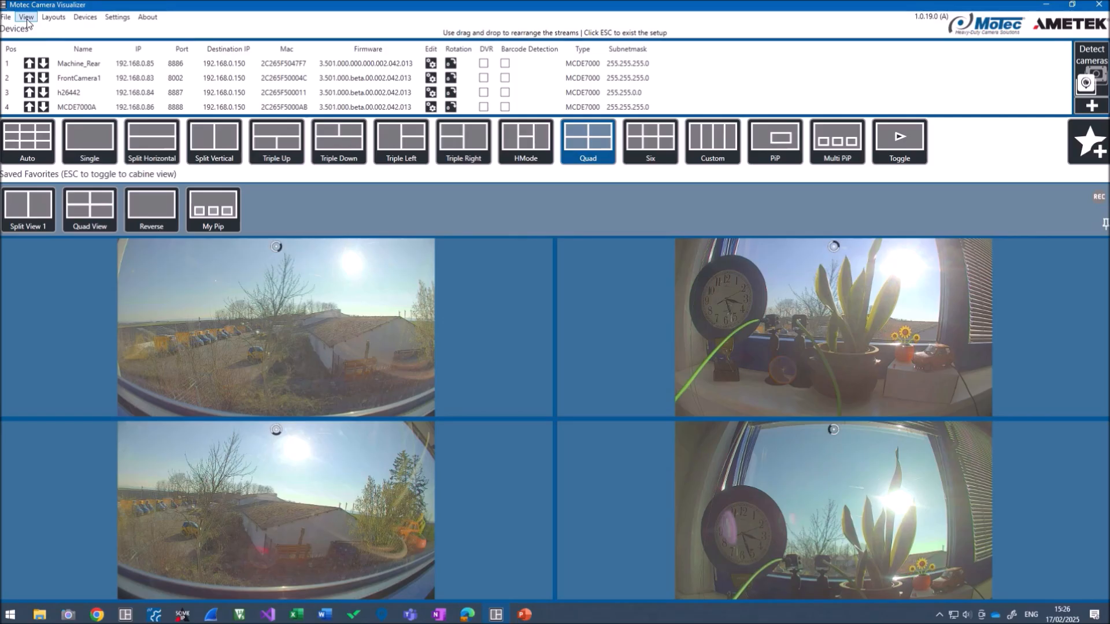
Try the blurred background fill for empty pane sides, then turn it off again
left_click(27, 17)
left_click(28, 42)
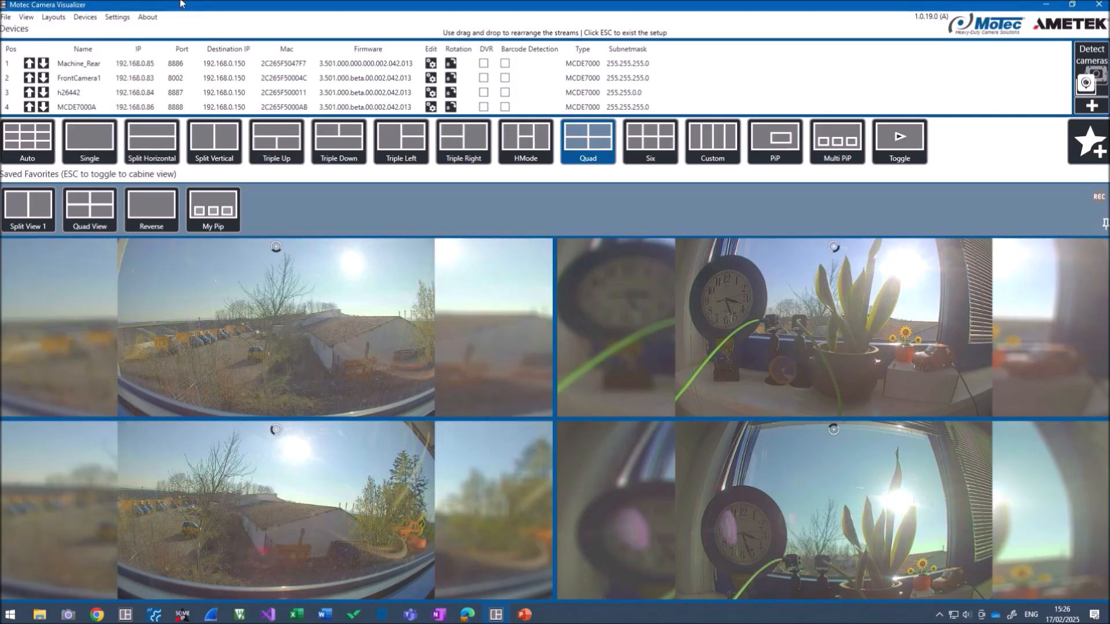
left_click(29, 21)
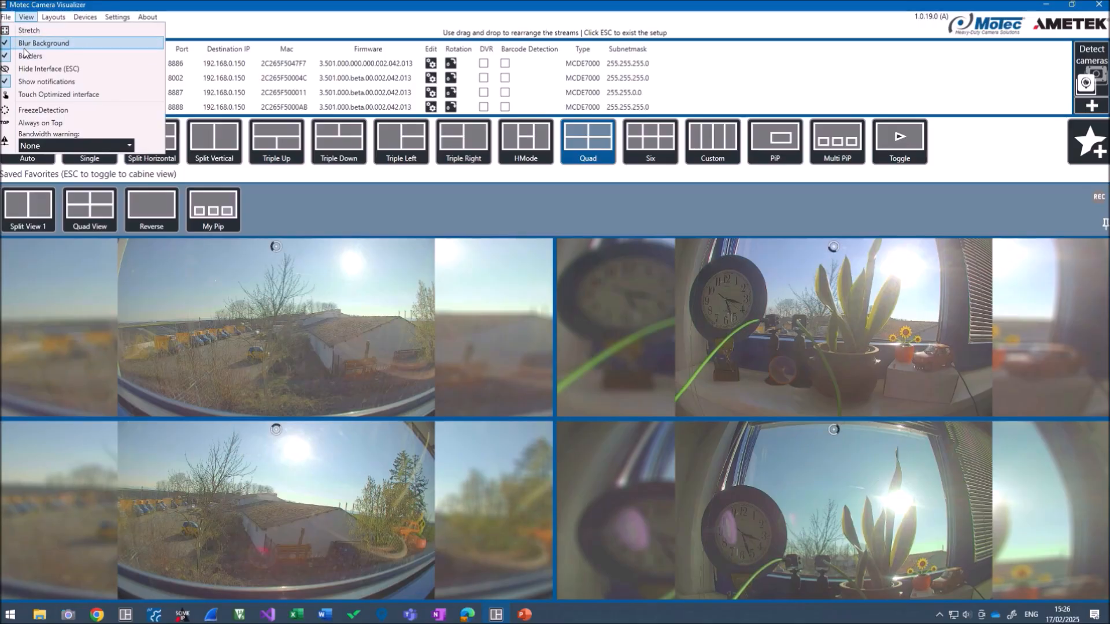
left_click(23, 43)
left_click(26, 16)
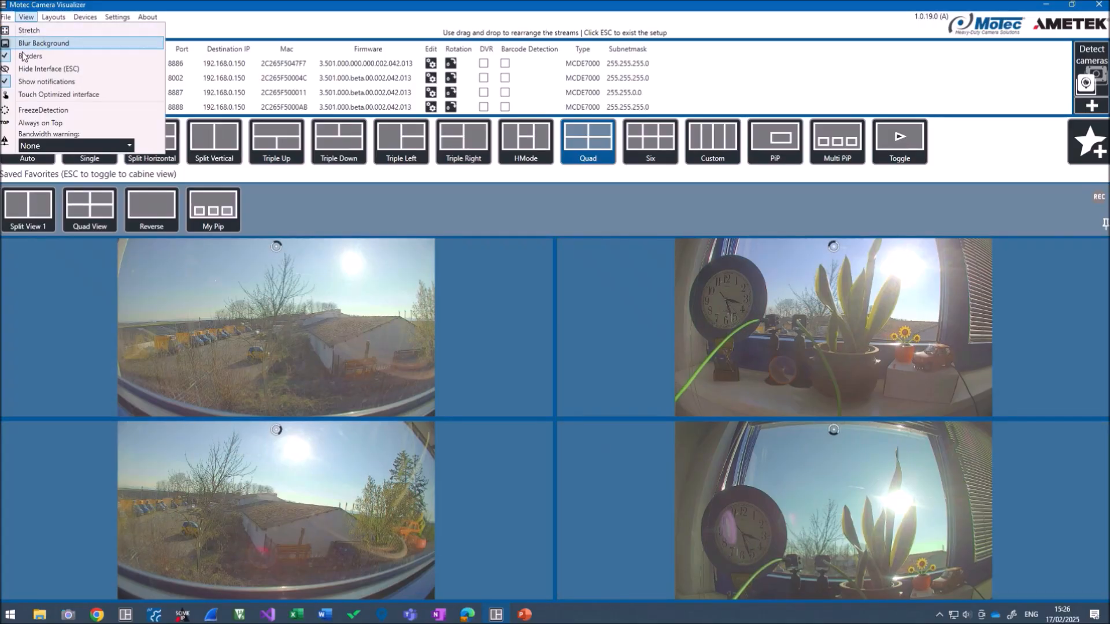
Stretch all four feeds to fill their panes and switch off the pane borders
left_click(26, 30)
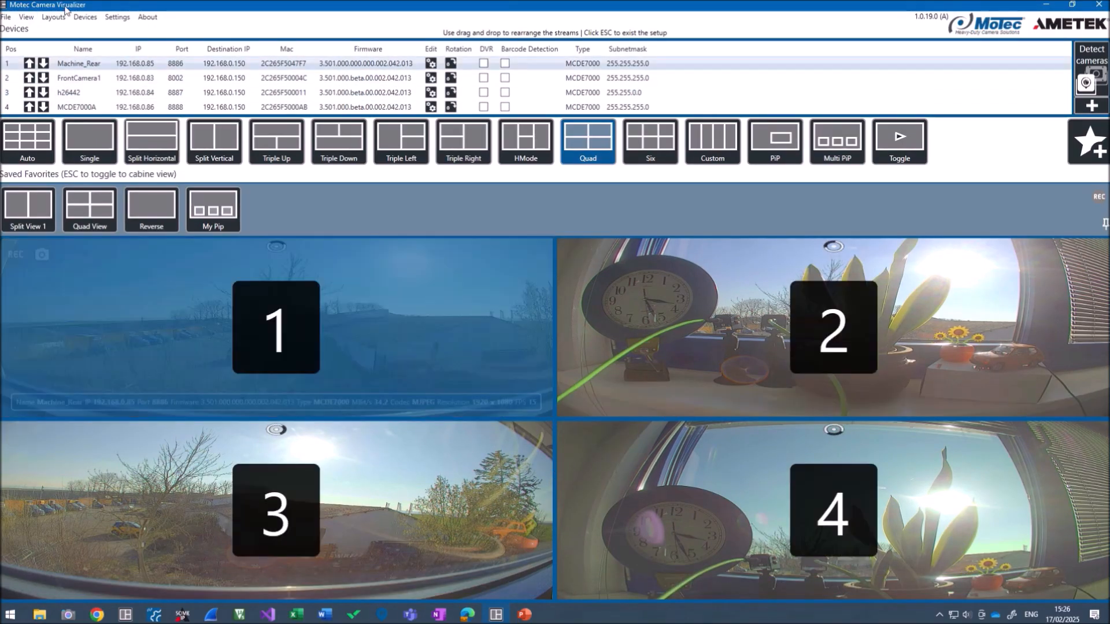
left_click(22, 16)
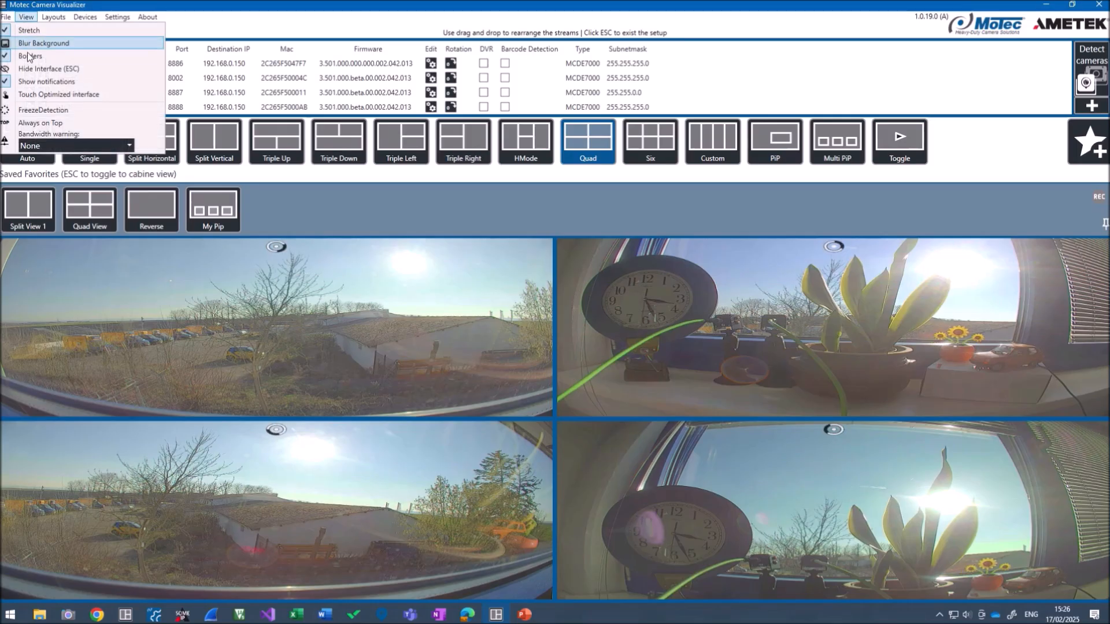
left_click(28, 56)
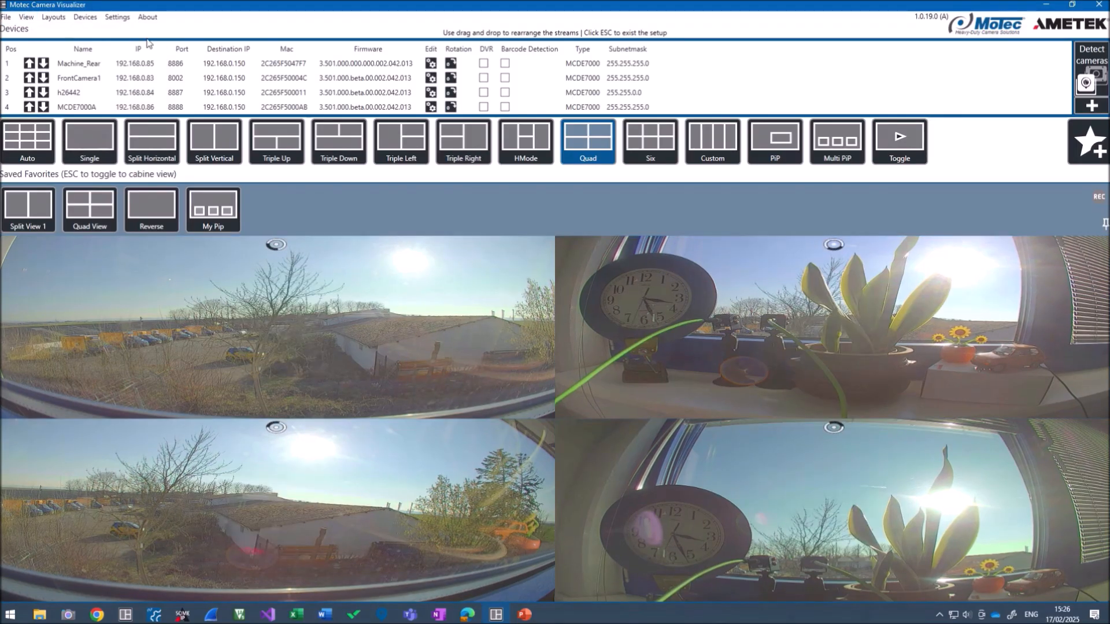
Open the display options and list the bandwidth warning level choices
left_click(29, 20)
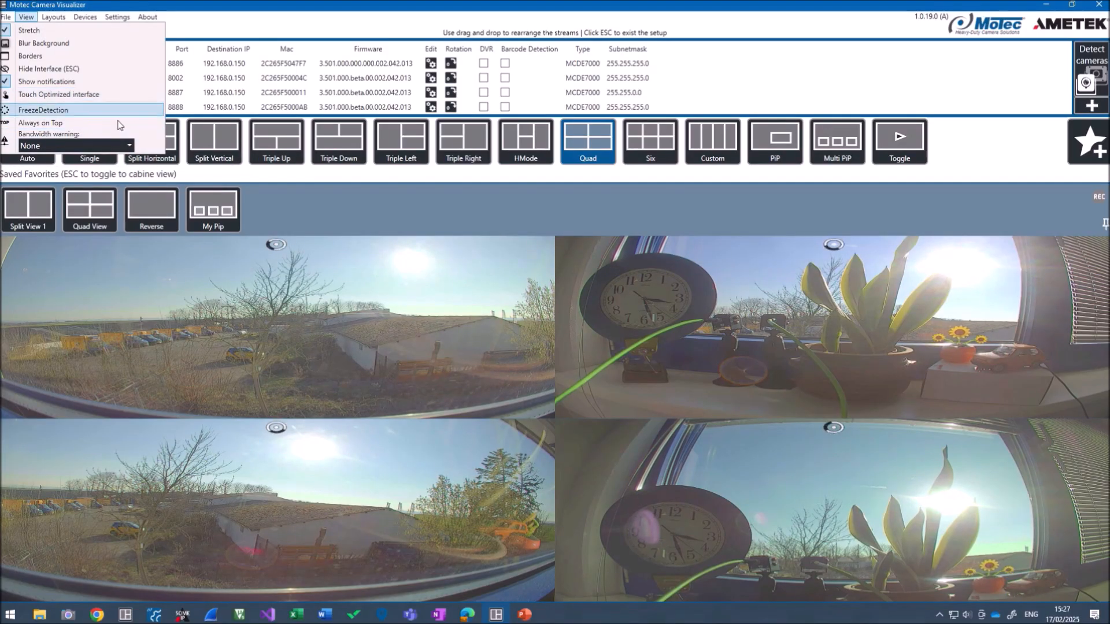
left_click(123, 147)
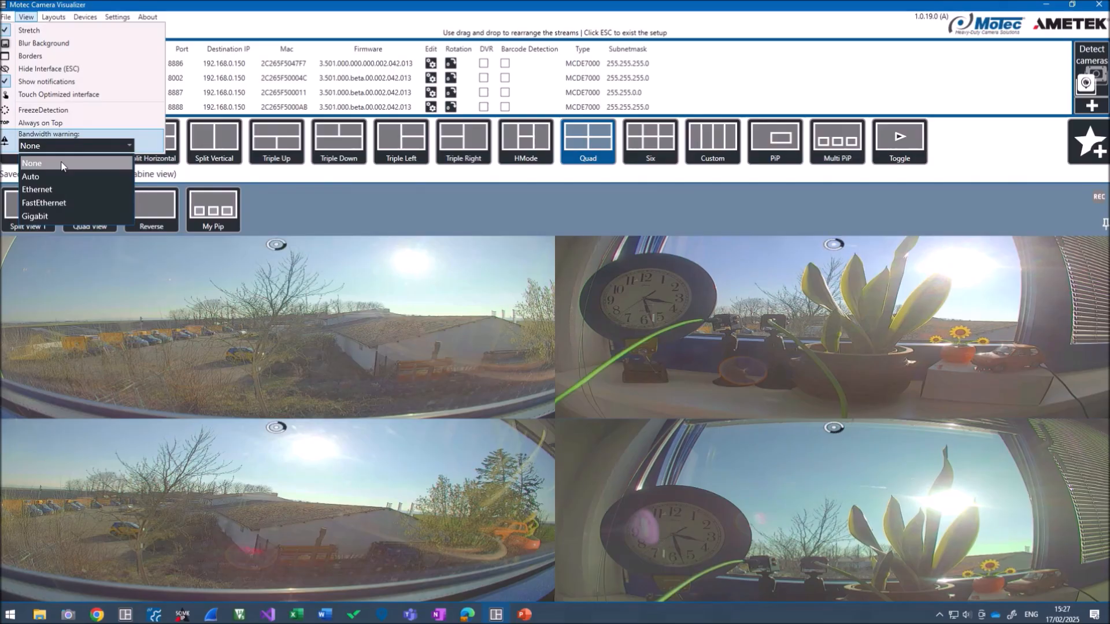
Try FastEthernet as the bandwidth warning, then switch it to Gigabit
left_click(59, 203)
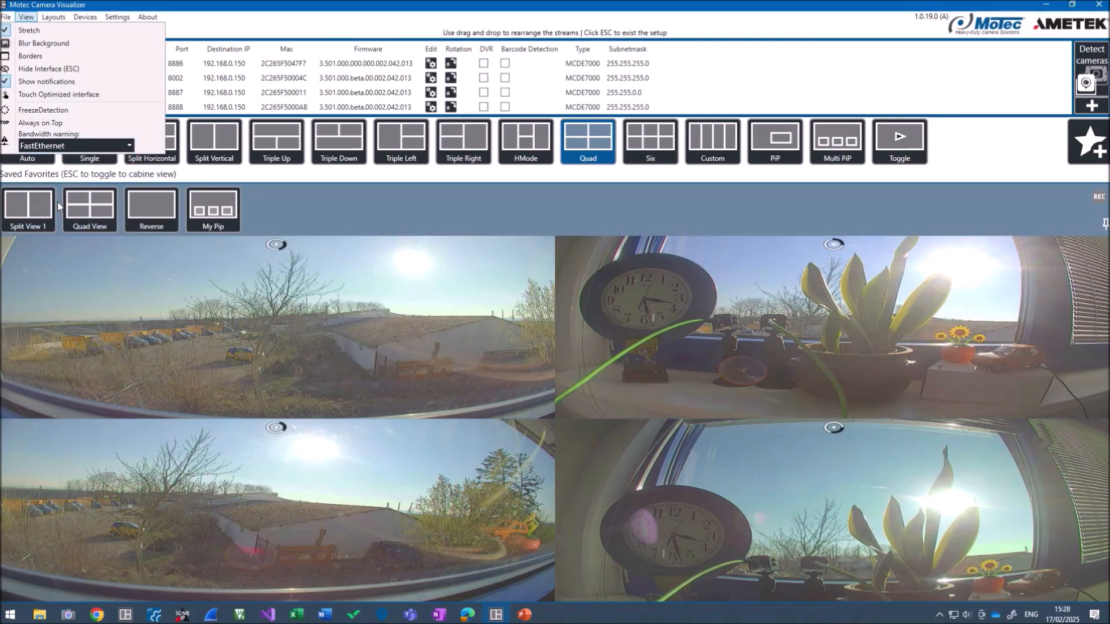
left_click(431, 171)
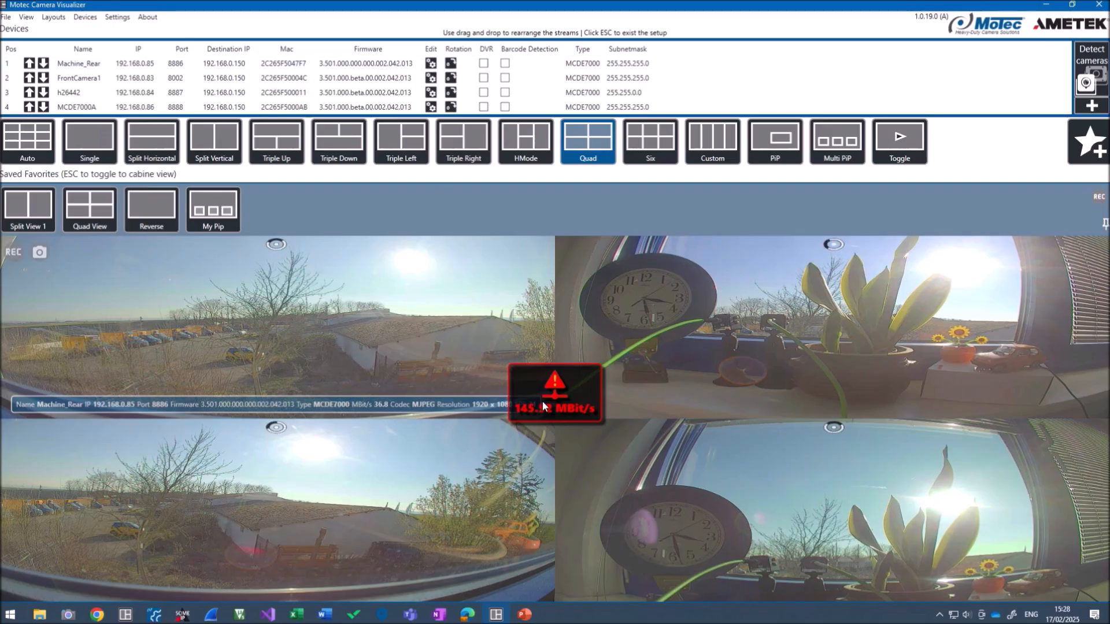
left_click(26, 17)
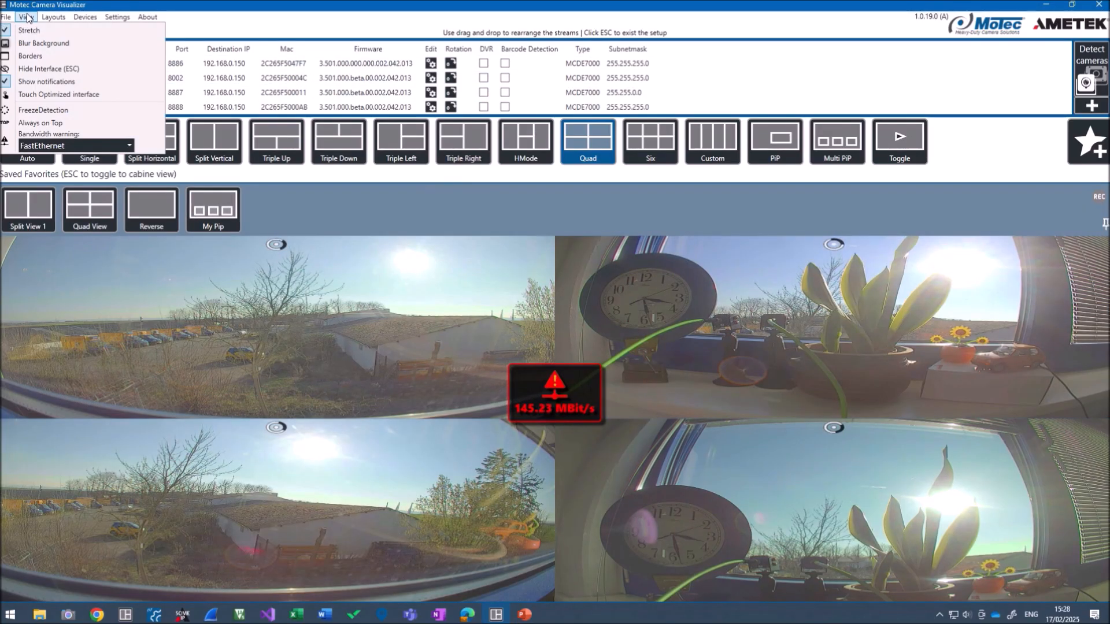
left_click(43, 146)
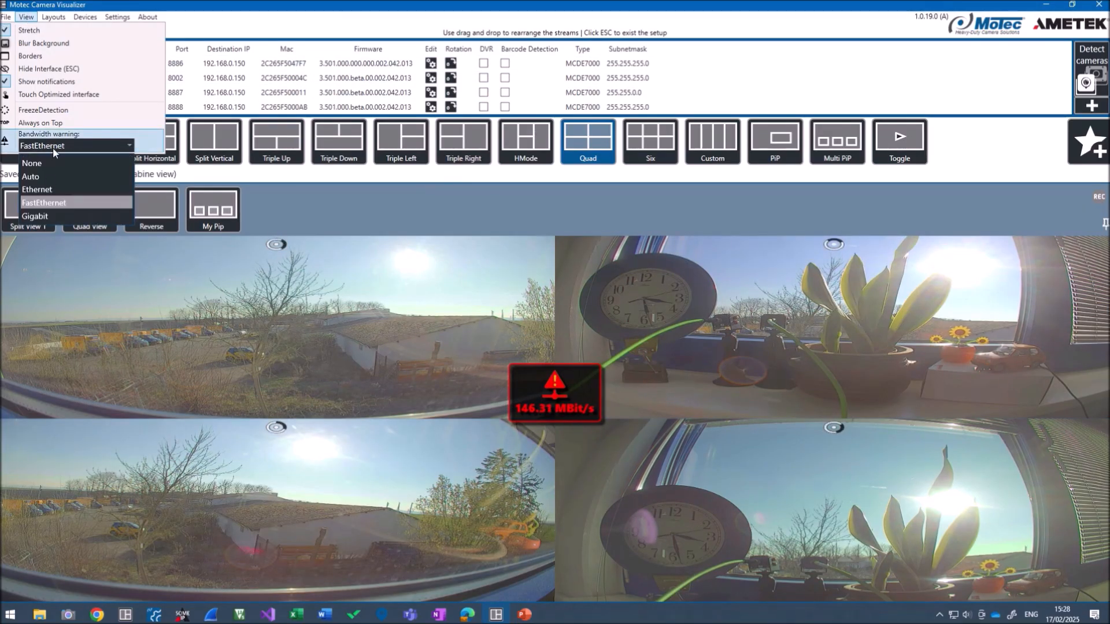
left_click(35, 215)
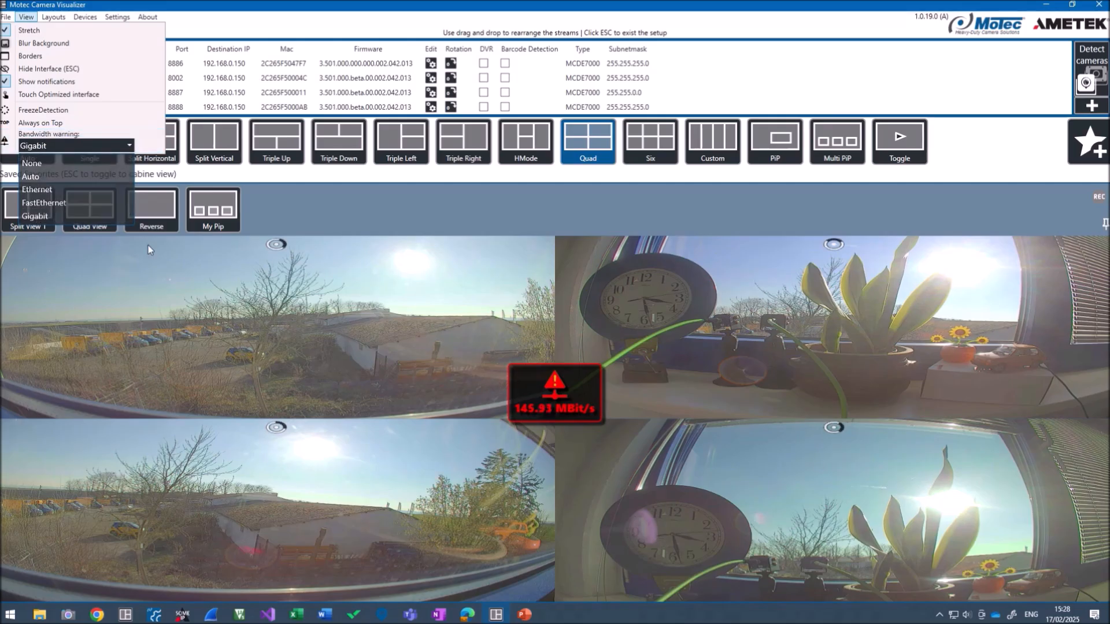
left_click(403, 191)
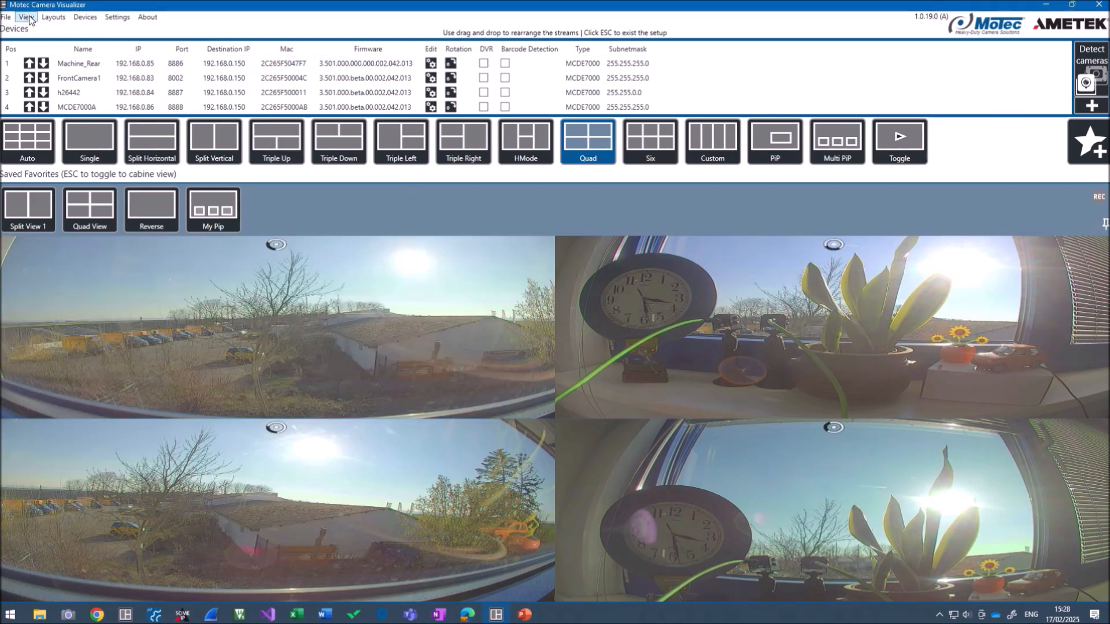
left_click(49, 19)
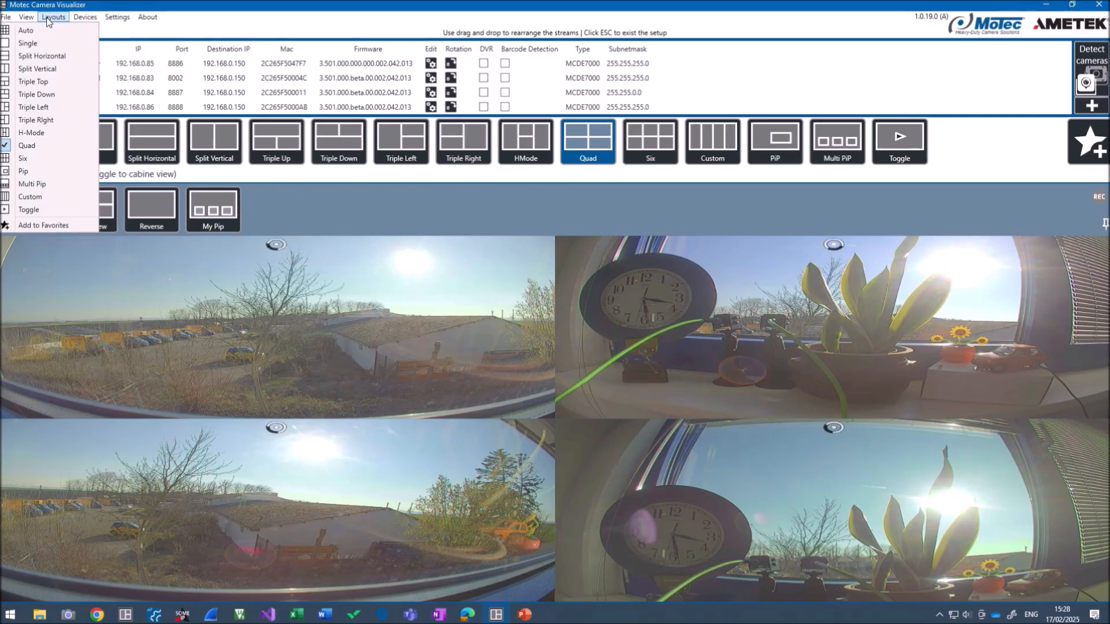
mouse_move(79, 17)
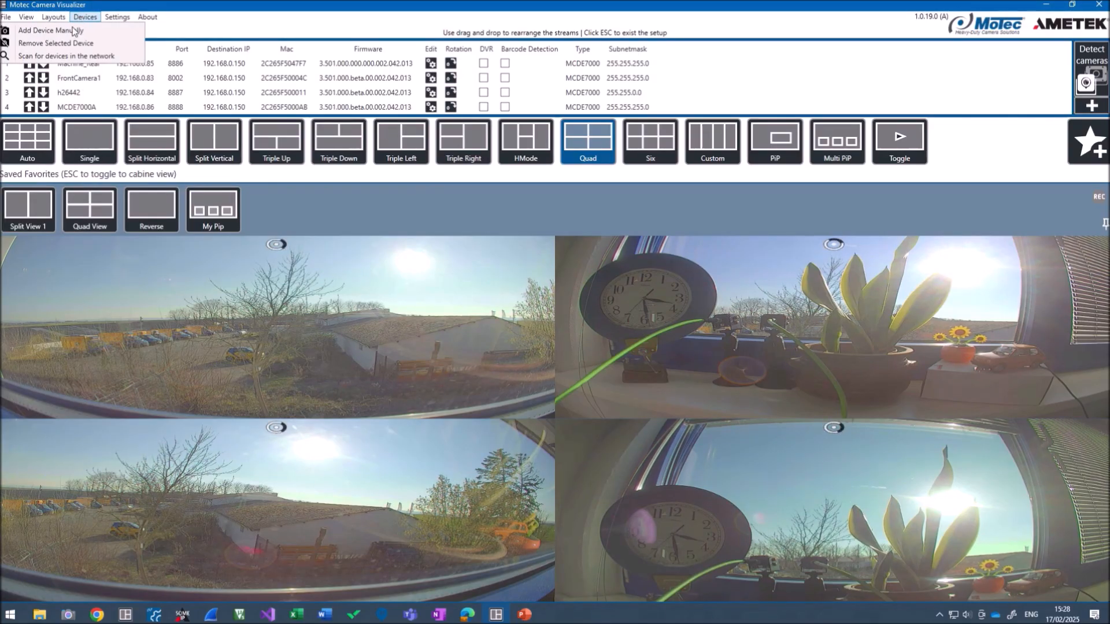
left_click(517, 184)
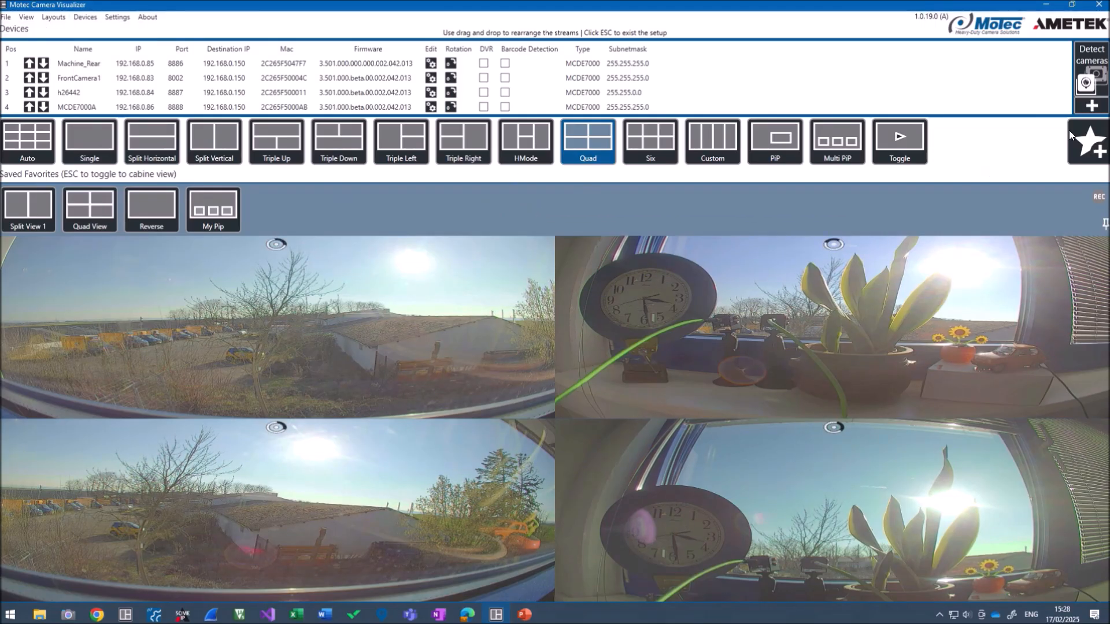
Inspect the manual add-camera form's IP, Port, Name and Streaming IP values, then close it
left_click(1089, 108)
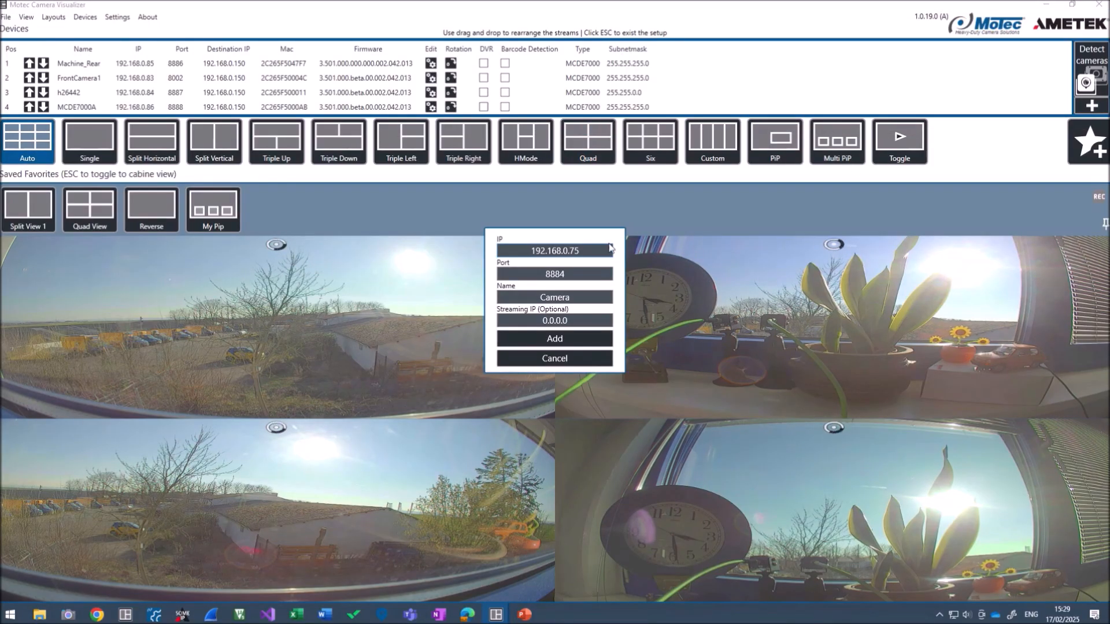
left_click_drag(596, 250, 505, 260)
double_click(580, 274)
double_click(584, 298)
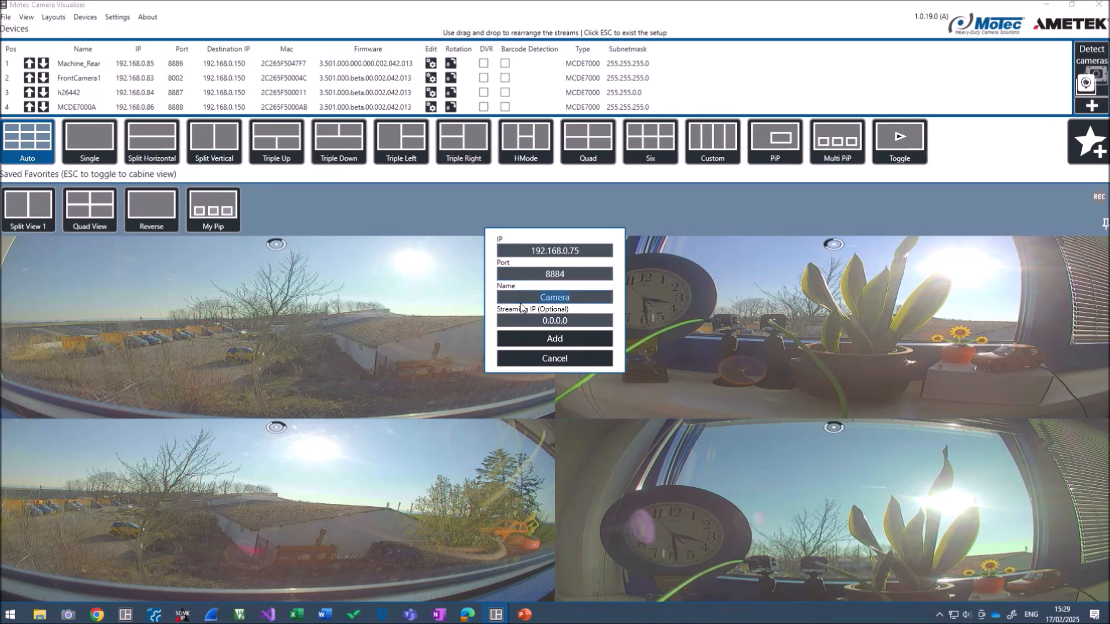
double_click(566, 320)
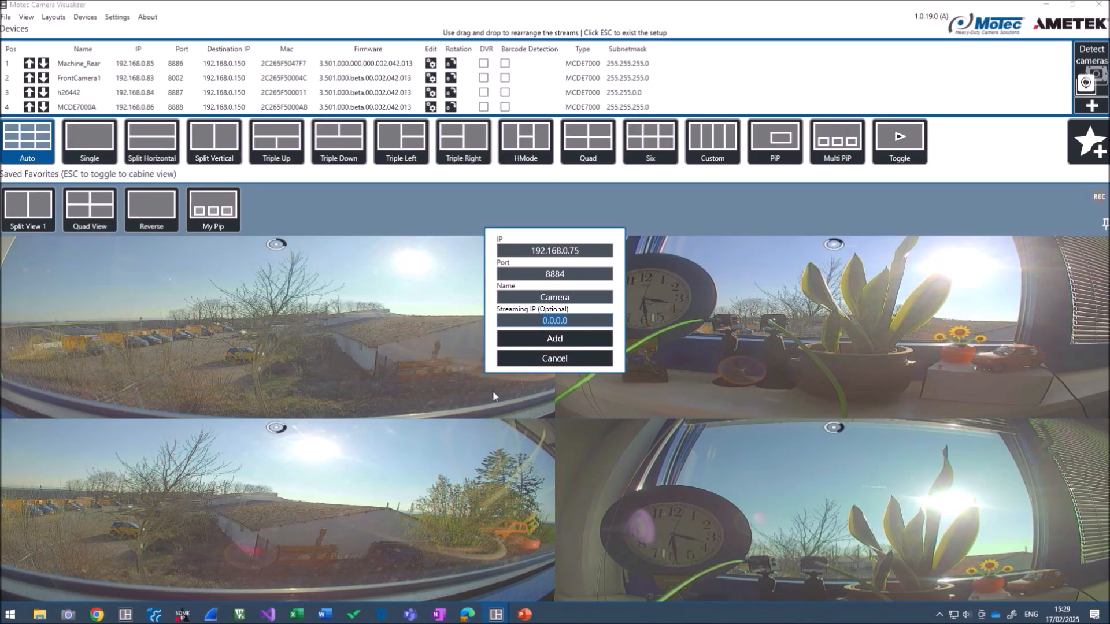
left_click(549, 358)
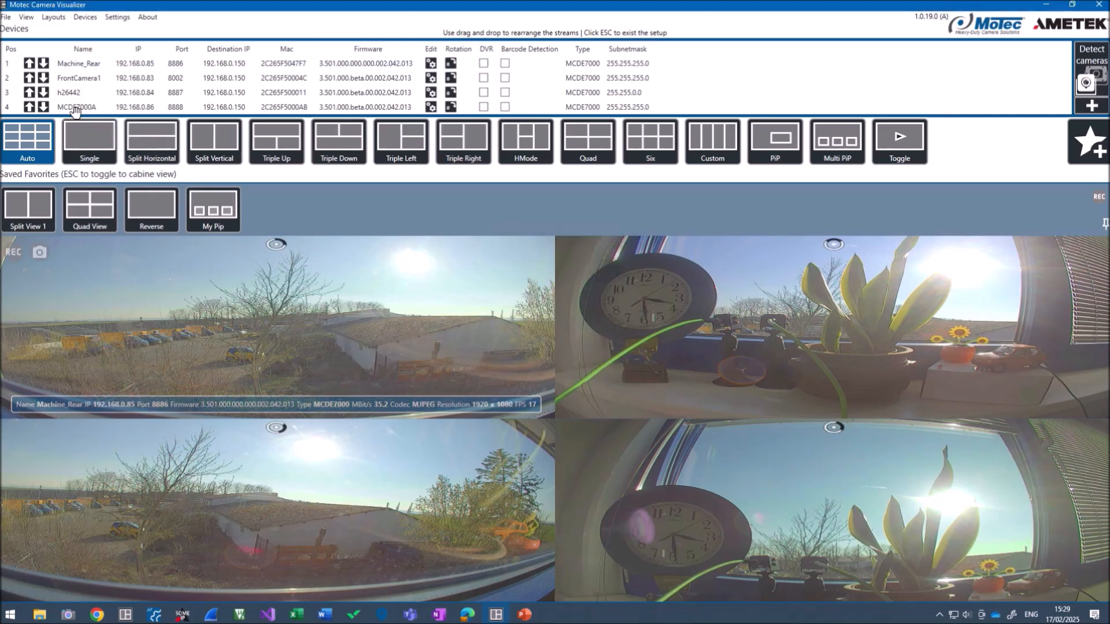
Open Settings and go to the Appearance Color theme (ARGB) field showing #FF005793
left_click(117, 17)
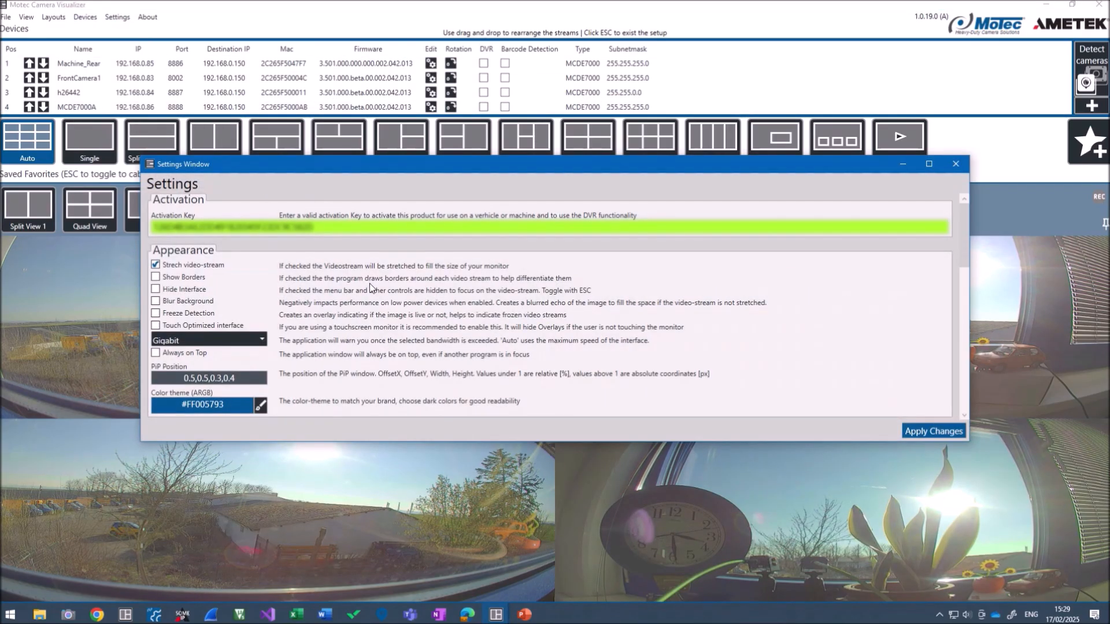
left_click_drag(366, 164, 374, 145)
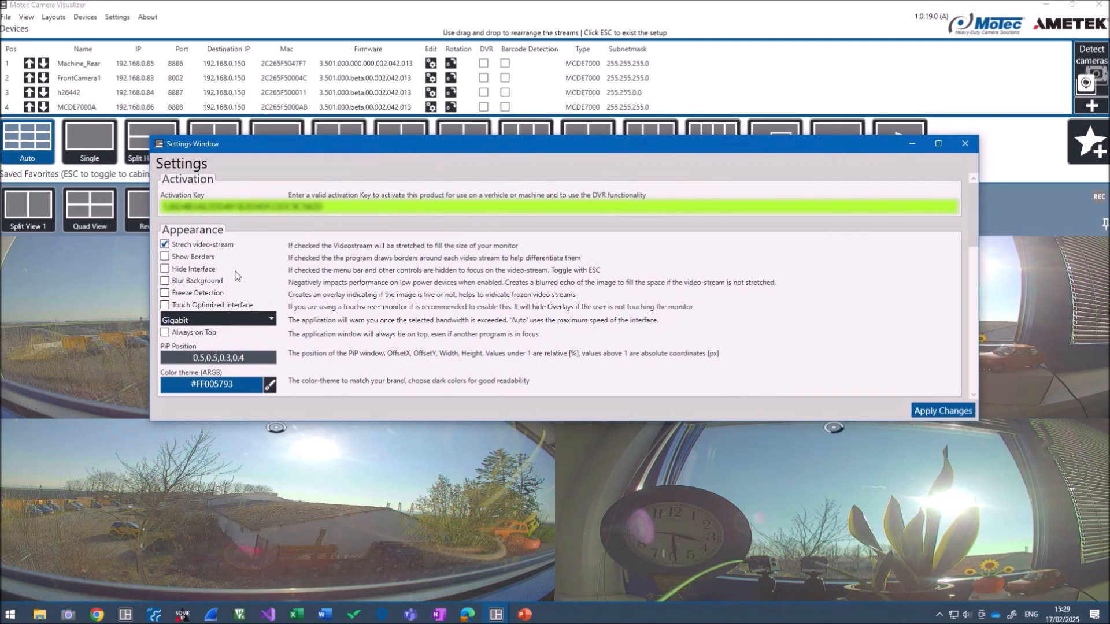
scroll(235, 275, "down", 1)
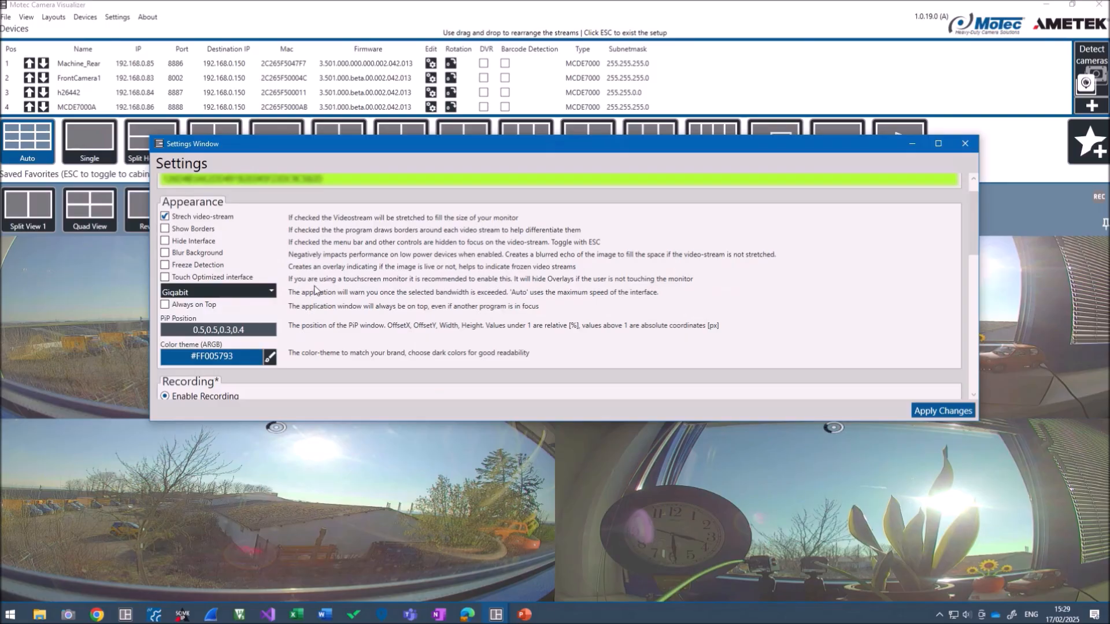
left_click(244, 358)
Change the colour theme to #FFFF0000 and apply it
key("BackSpace")
key("BackSpace")
key("BackSpace")
key("BackSpace")
key("BackSpace")
key("BackSpace")
type("FF00")
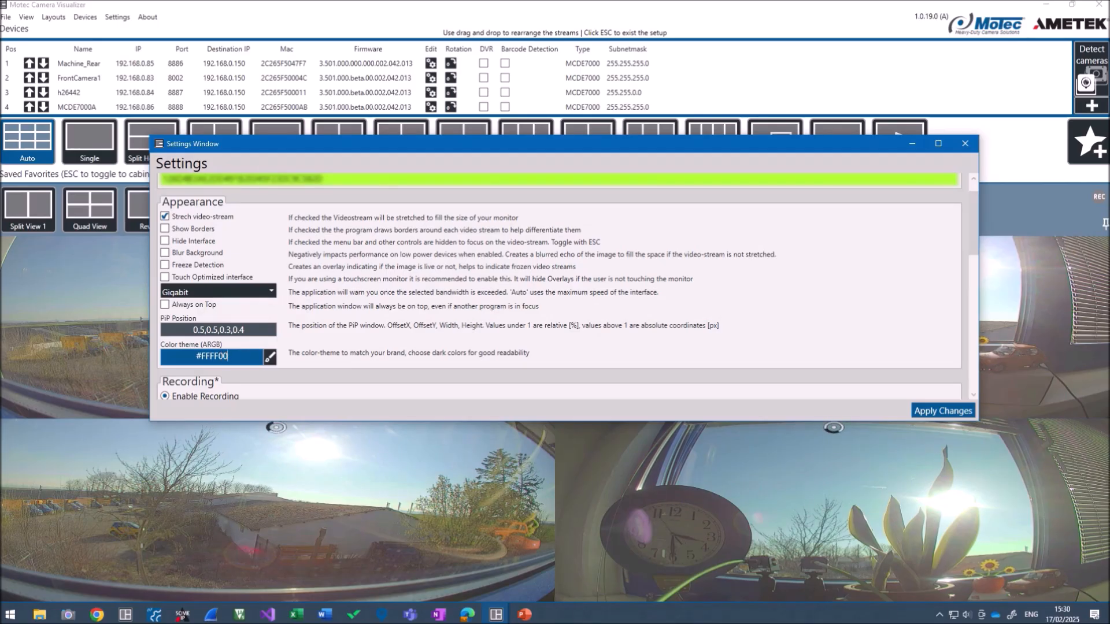
type("00")
left_click(271, 358)
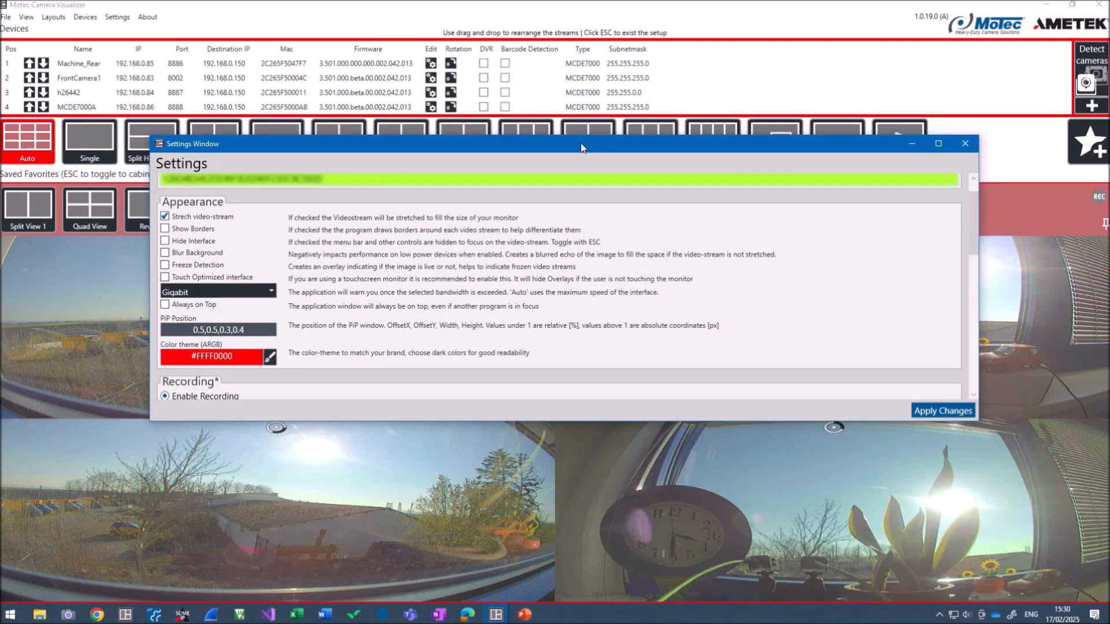
Move Settings aside and turn on borders around each camera stream
left_click_drag(581, 145, 1109, 148)
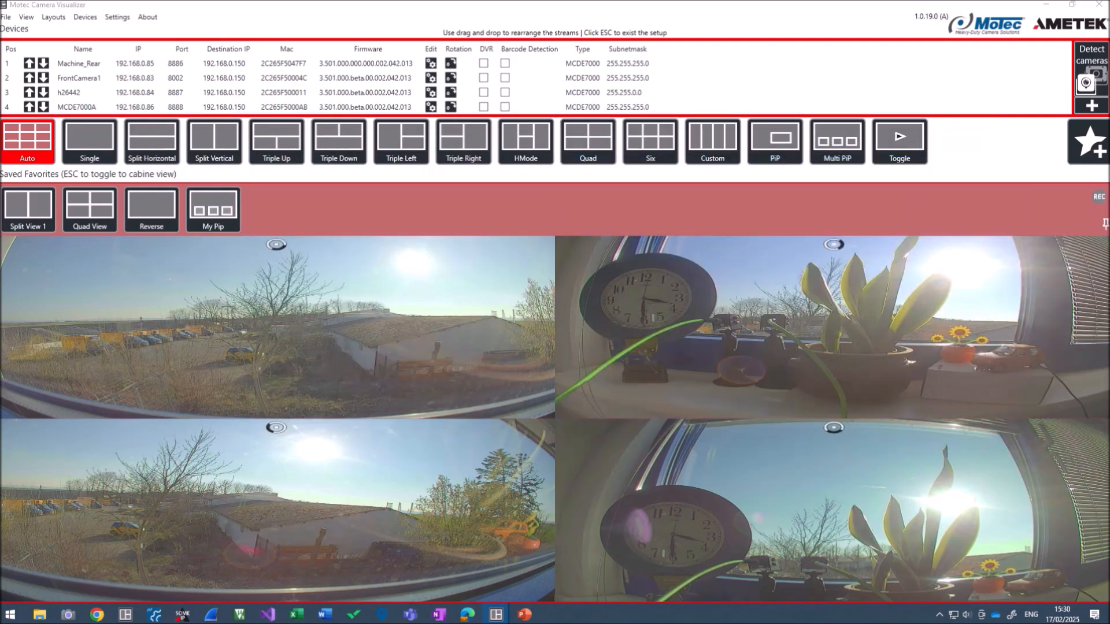
left_click(26, 17)
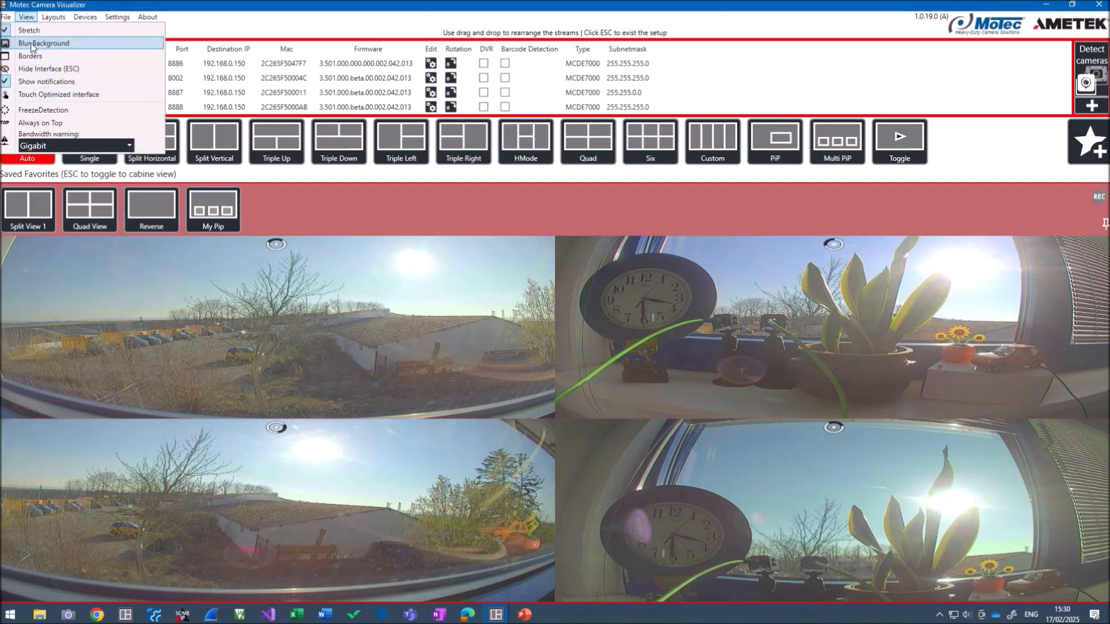
left_click(31, 55)
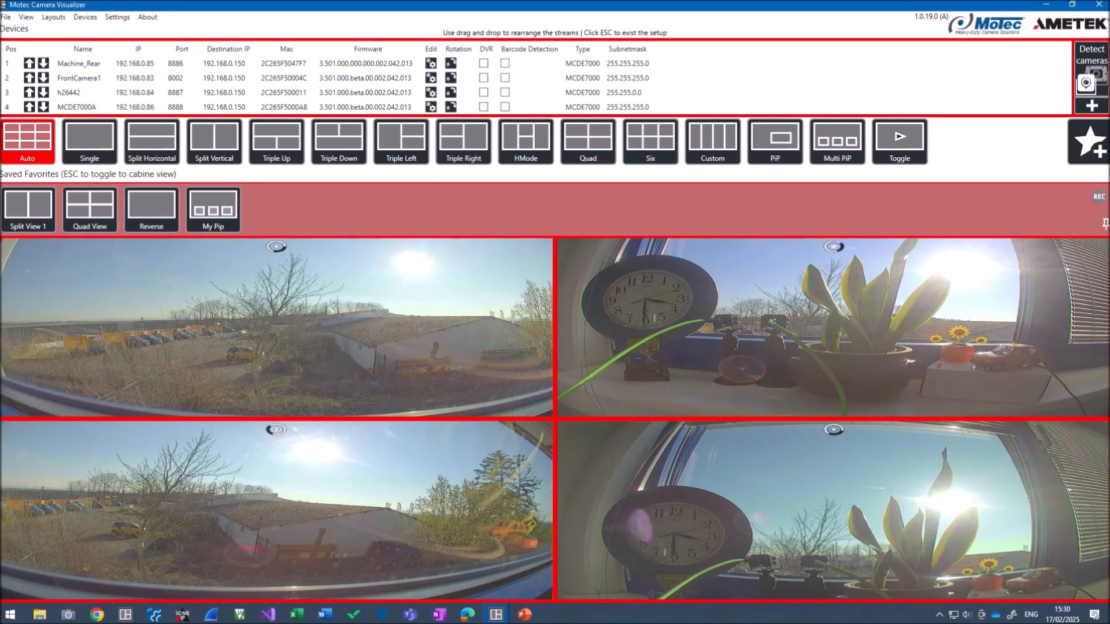